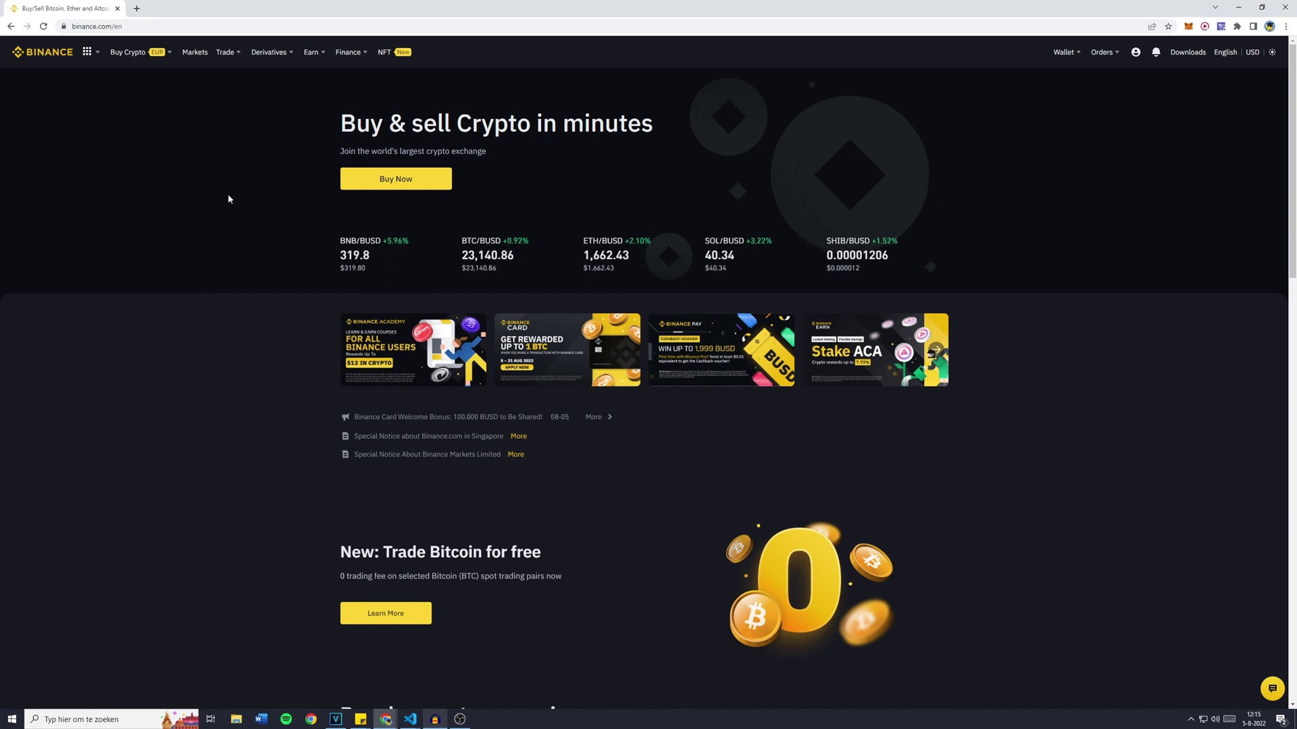
Open the Strategy Trading page from the Trade menu in the top navigation
{"action": "mouse_move", "coordinate": [227, 60]}
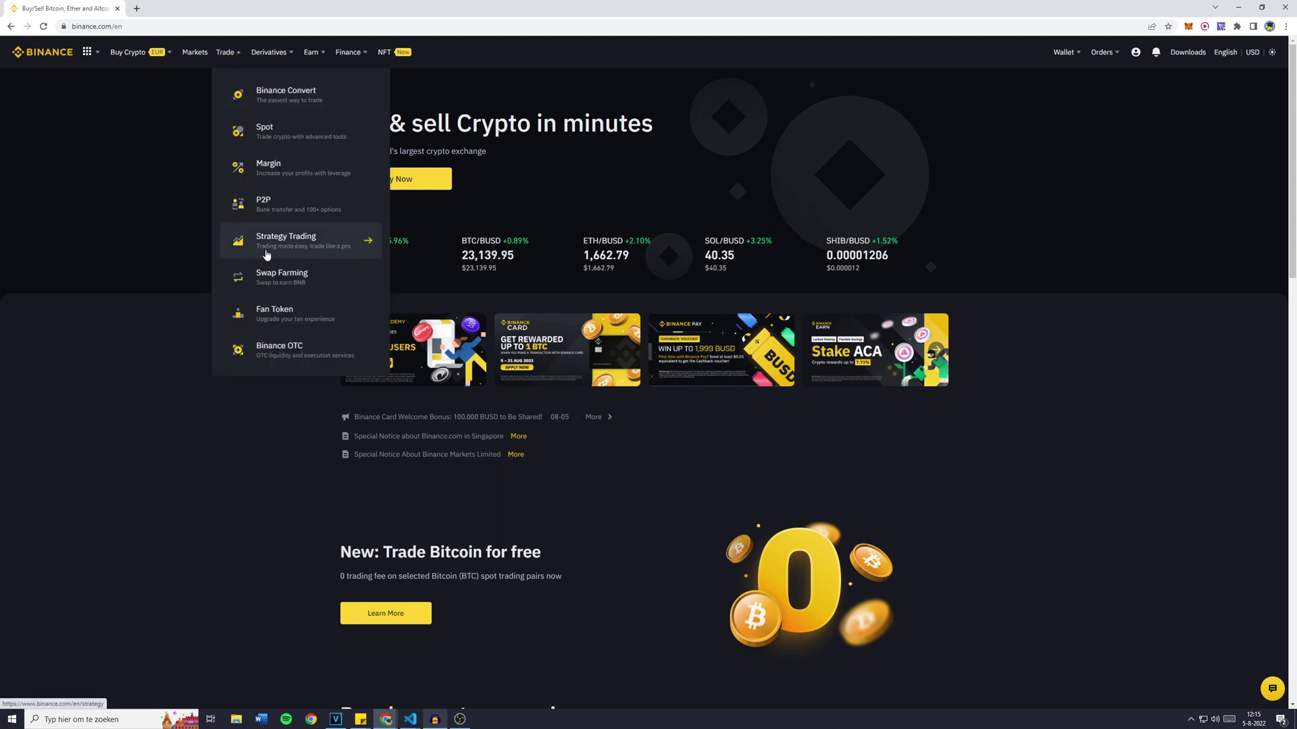
{"action": "left_click", "coordinate": [328, 252]}
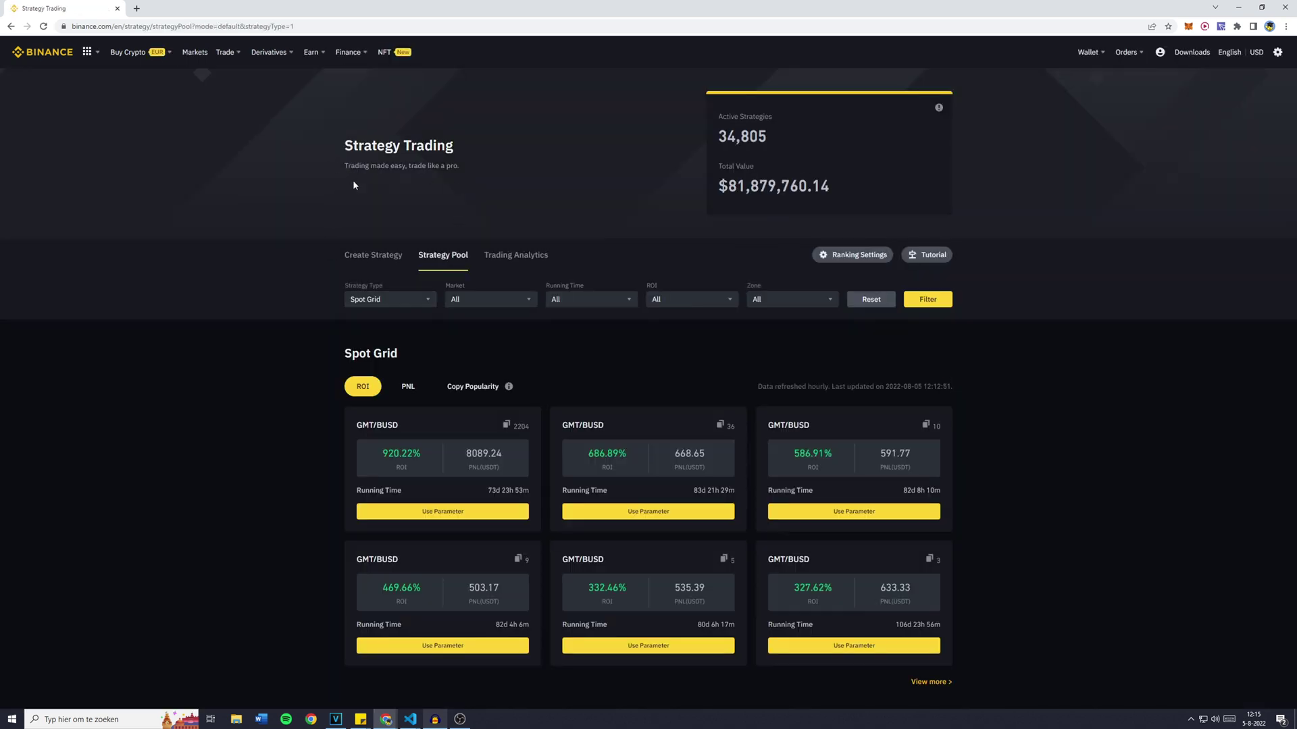
Browse the Spot Grid and Futures Grid pools, then sort Futures Grid strategies by PNL
{"action": "left_click_drag", "start_coordinate": [346, 146], "coordinate": [447, 146]}
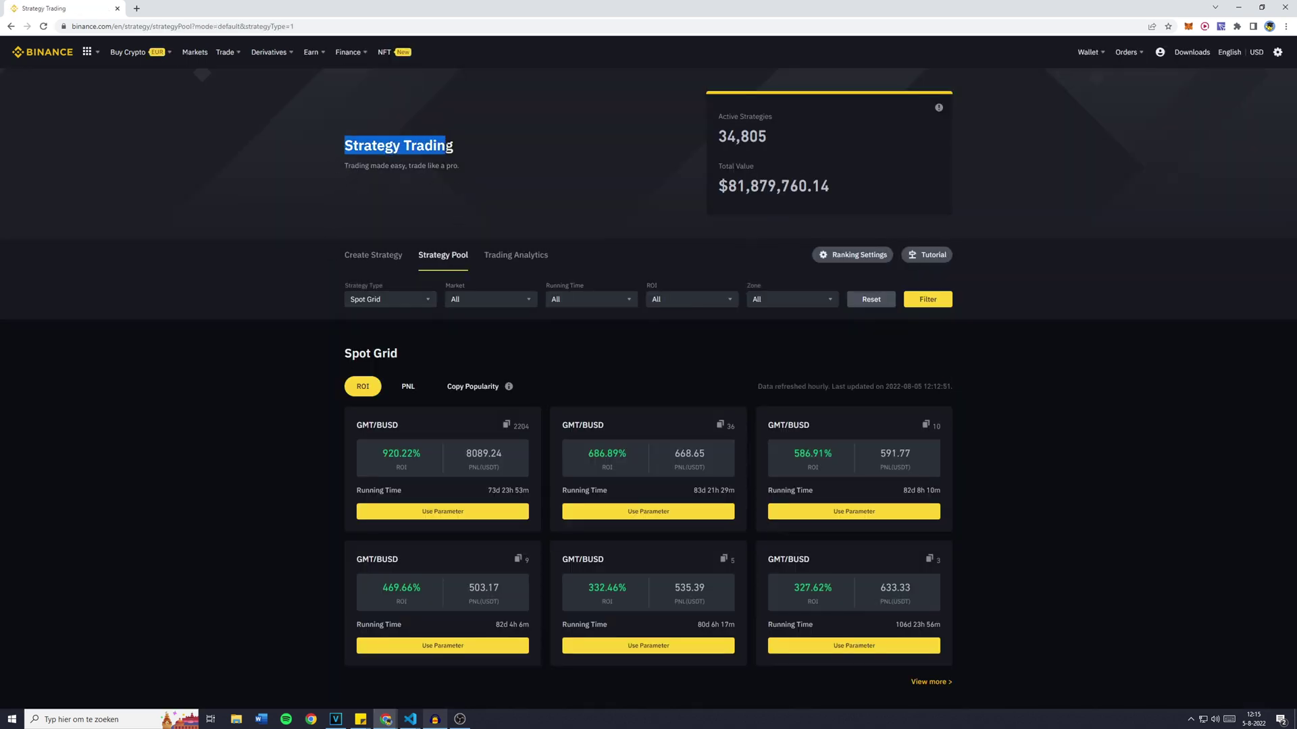
{"action": "left_click", "coordinate": [448, 146]}
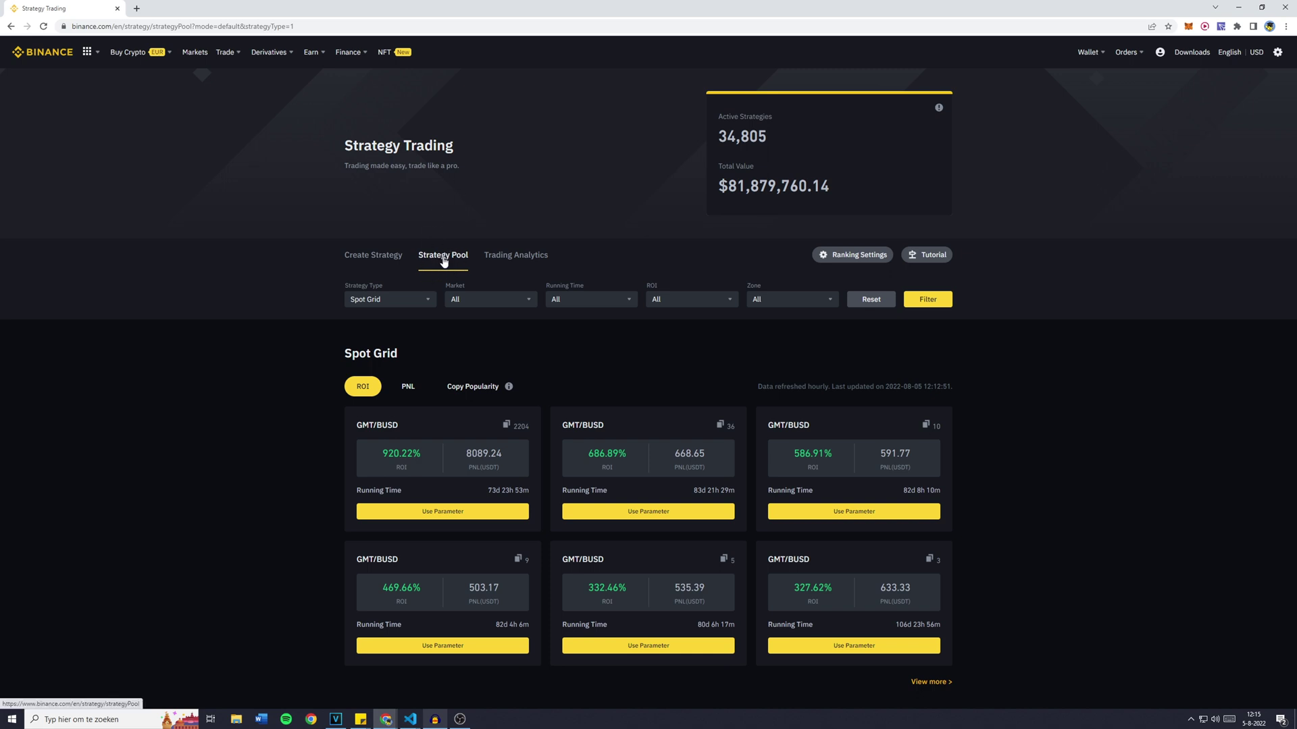
{"action": "scroll", "coordinate": [443, 256], "scroll_direction": "down", "scroll_amount": 6}
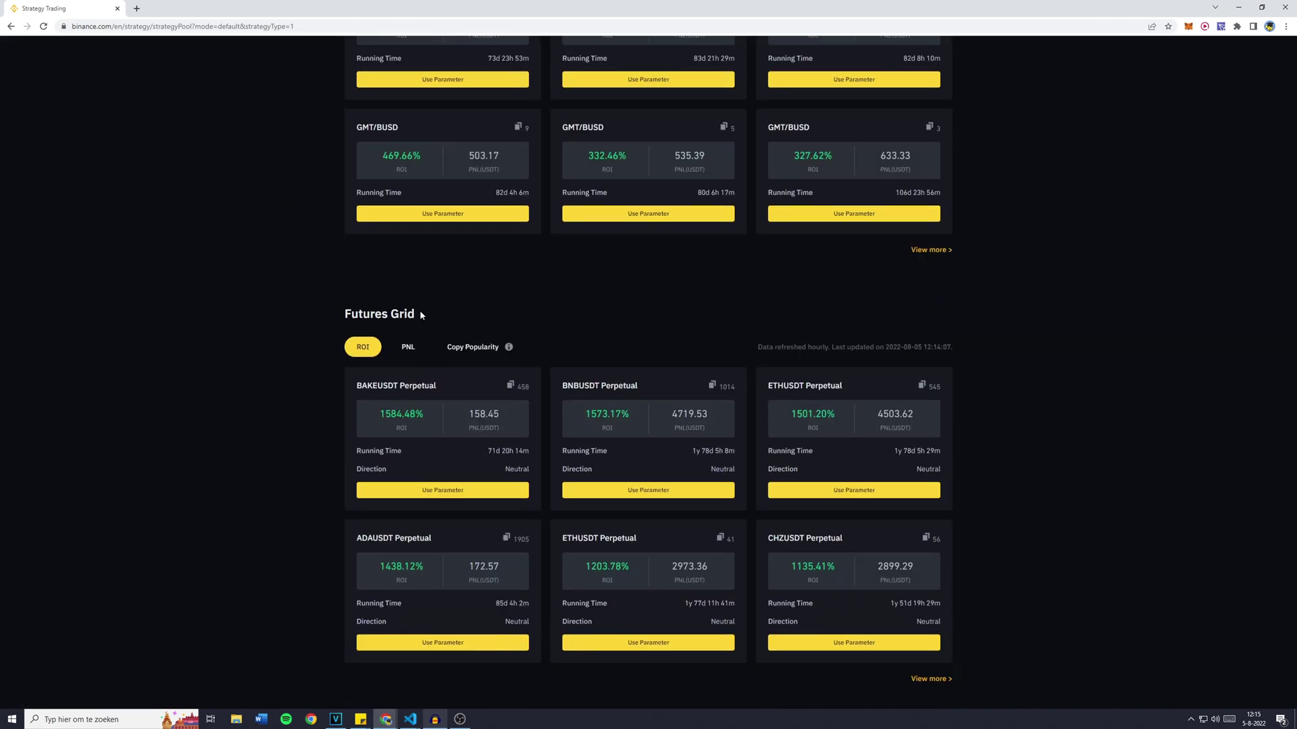
{"action": "left_click_drag", "start_coordinate": [420, 315], "coordinate": [331, 319]}
{"action": "left_click", "coordinate": [332, 320]}
{"action": "scroll", "coordinate": [332, 319], "scroll_direction": "up", "scroll_amount": 5}
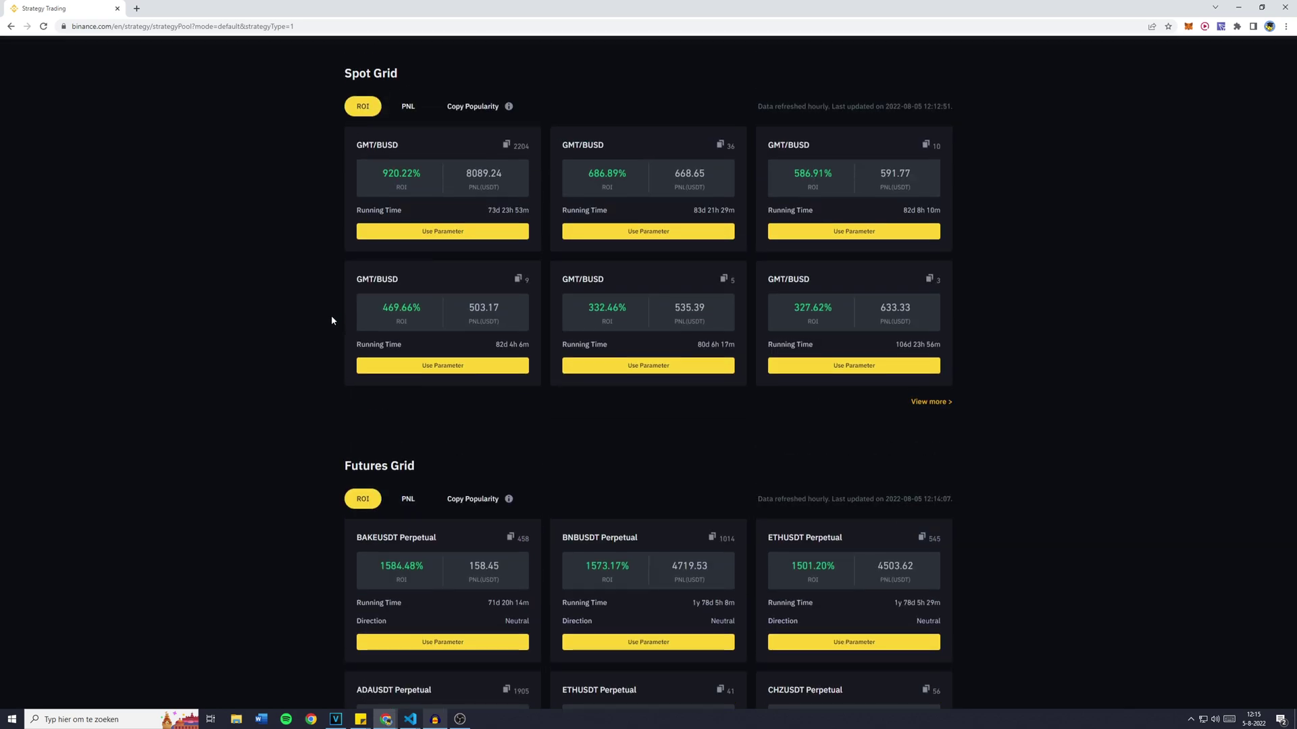
{"action": "left_click_drag", "start_coordinate": [340, 232], "coordinate": [408, 223]}
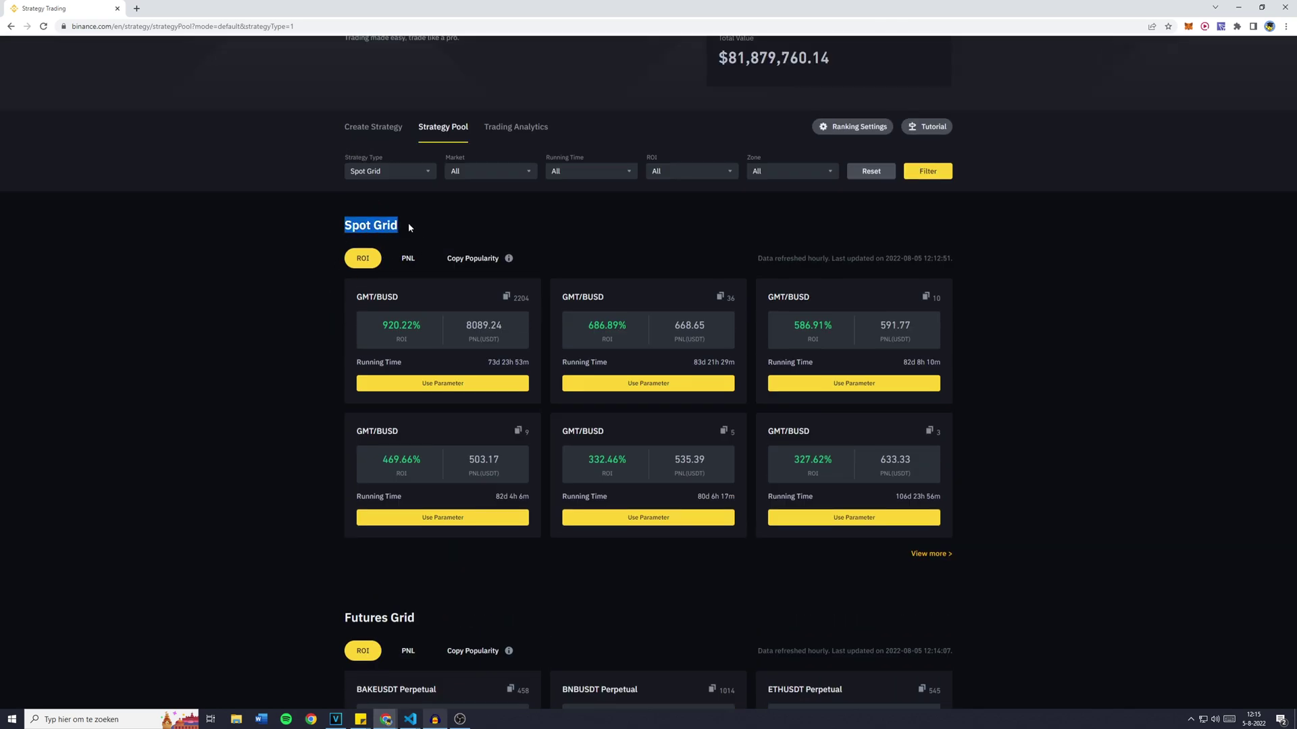
{"action": "left_click", "coordinate": [408, 223]}
{"action": "scroll", "coordinate": [385, 290], "scroll_direction": "down", "scroll_amount": 5}
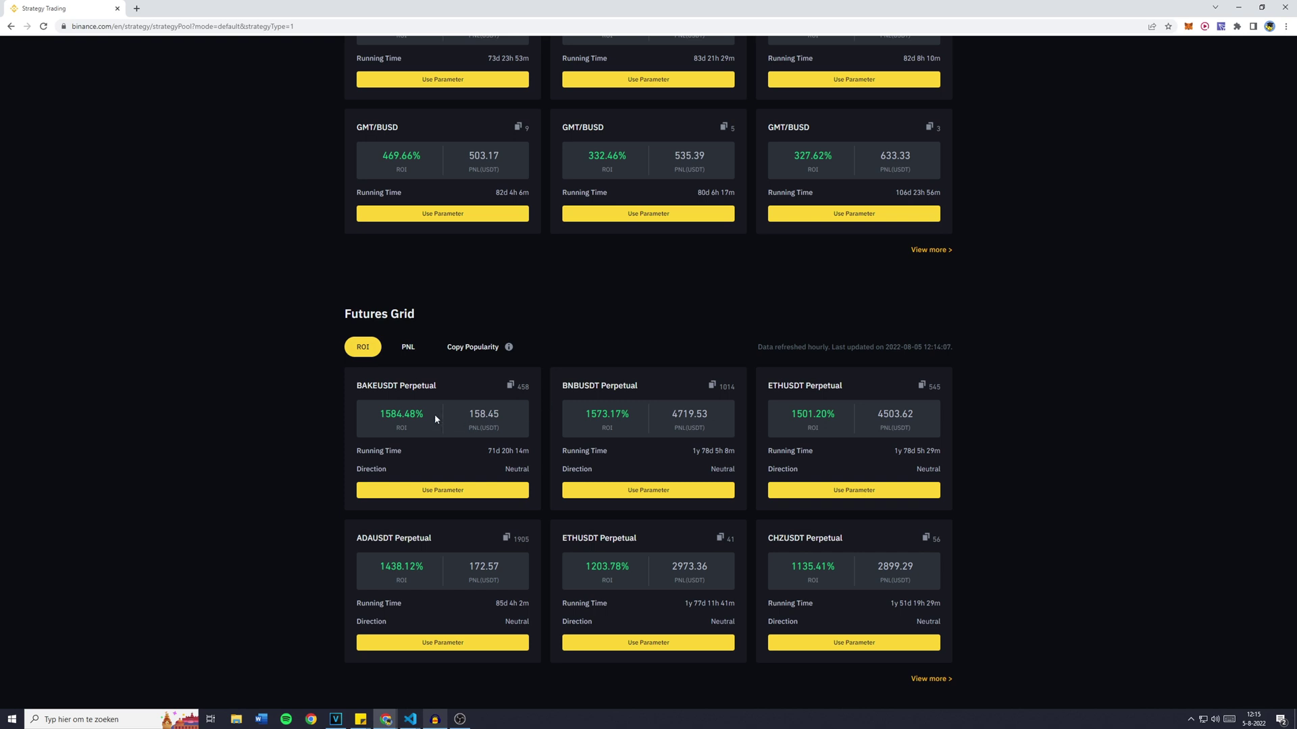
{"action": "left_click", "coordinate": [370, 419]}
{"action": "left_click_drag", "start_coordinate": [484, 457], "coordinate": [531, 459]}
{"action": "left_click", "coordinate": [410, 348]}
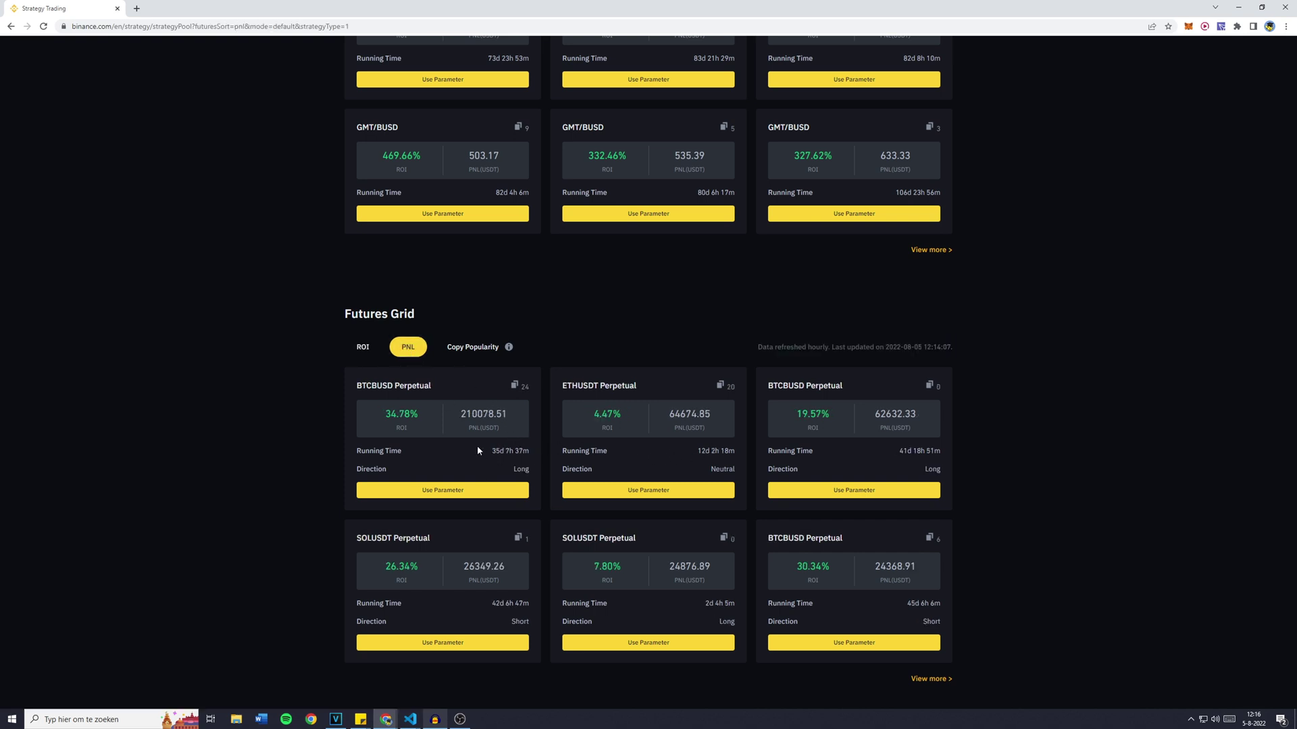
{"action": "double_click", "coordinate": [357, 386]}
{"action": "left_click", "coordinate": [357, 385]}
{"action": "left_click", "coordinate": [574, 568]}
{"action": "left_click_drag", "start_coordinate": [899, 603], "coordinate": [954, 601]}
{"action": "left_click", "coordinate": [954, 601]}
{"action": "left_click_drag", "start_coordinate": [942, 626], "coordinate": [906, 620]}
{"action": "scroll", "coordinate": [314, 433], "scroll_direction": "up", "scroll_amount": 6}
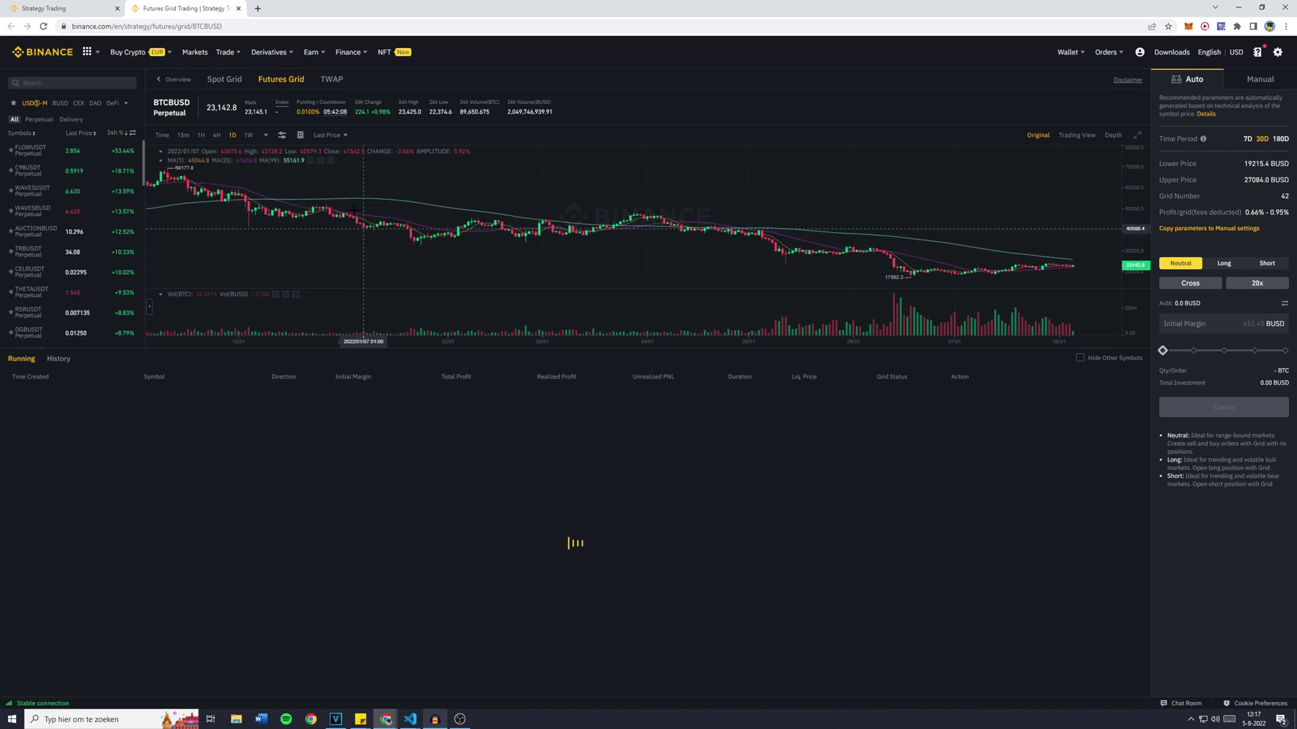
Search 'avax' in the symbol list and load AVAXUSDT Perpetual in the grid setup
{"action": "left_click_drag", "start_coordinate": [748, 265], "coordinate": [569, 269]}
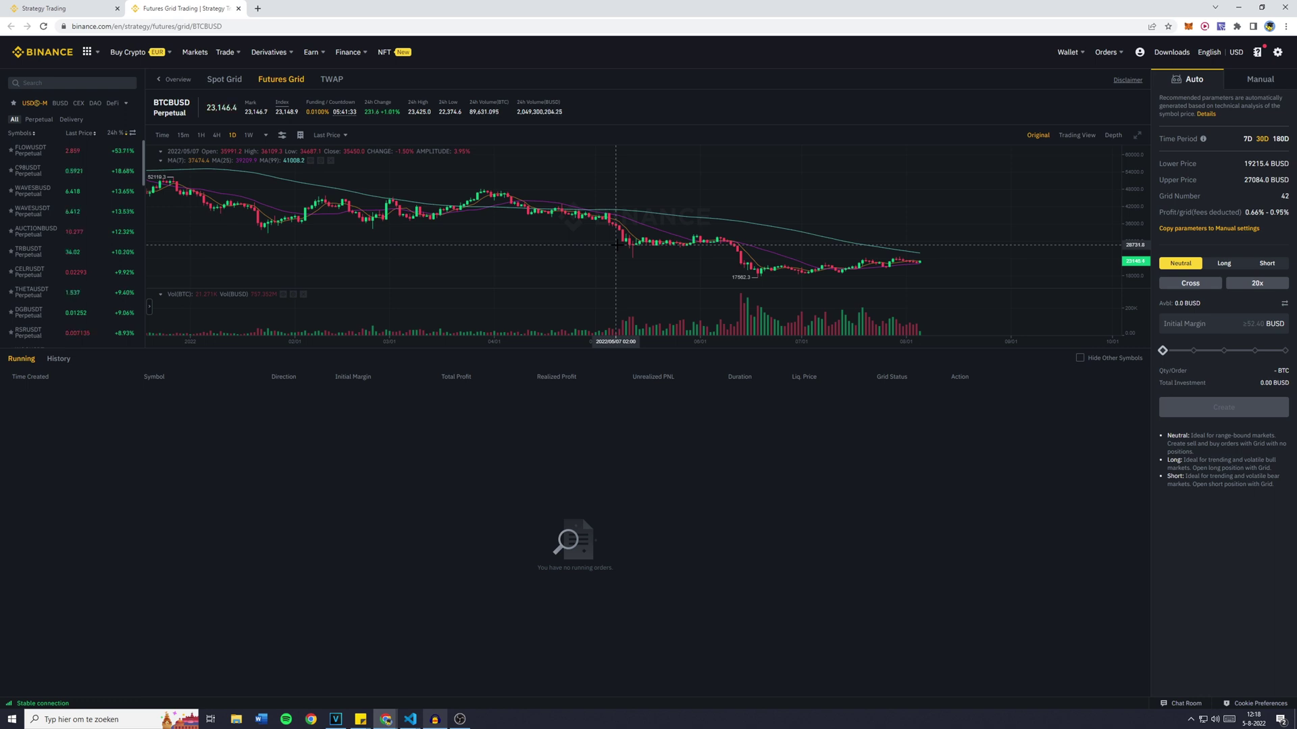
{"action": "left_click", "coordinate": [75, 81]}
{"action": "type", "text": "avax"}
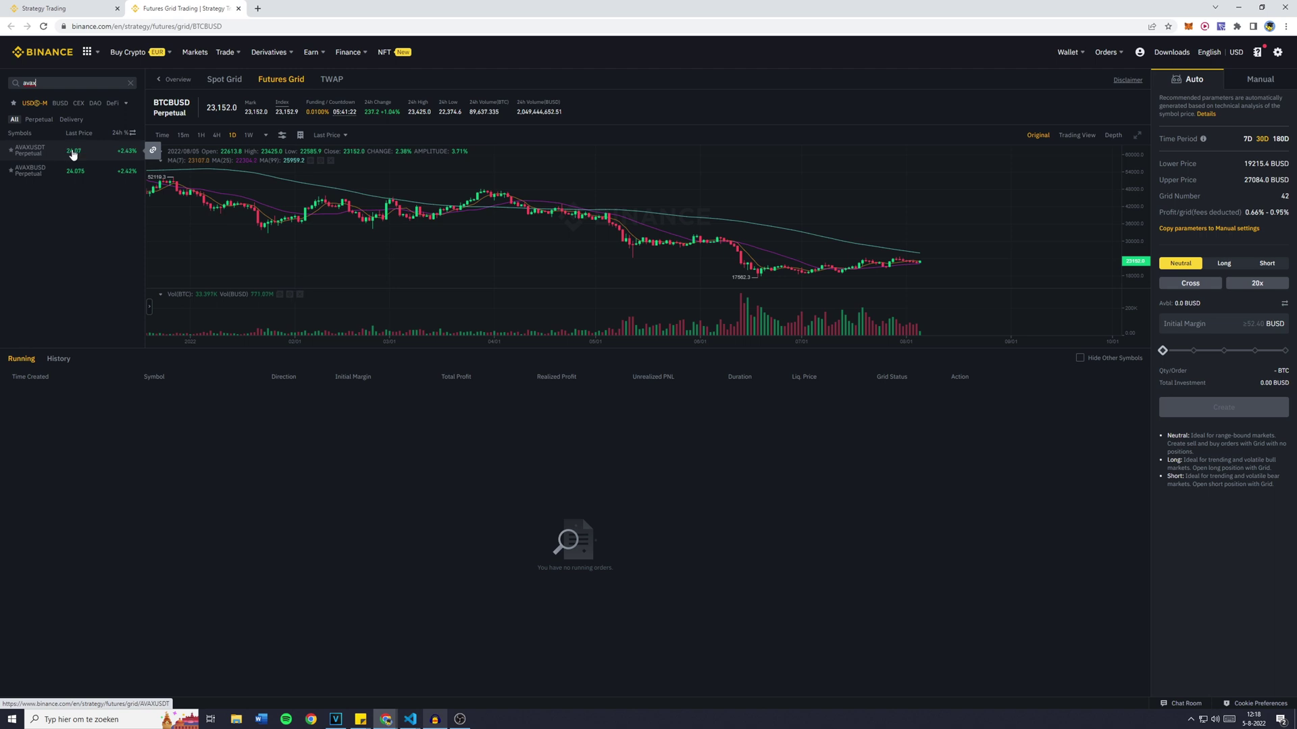
{"action": "left_click", "coordinate": [73, 153]}
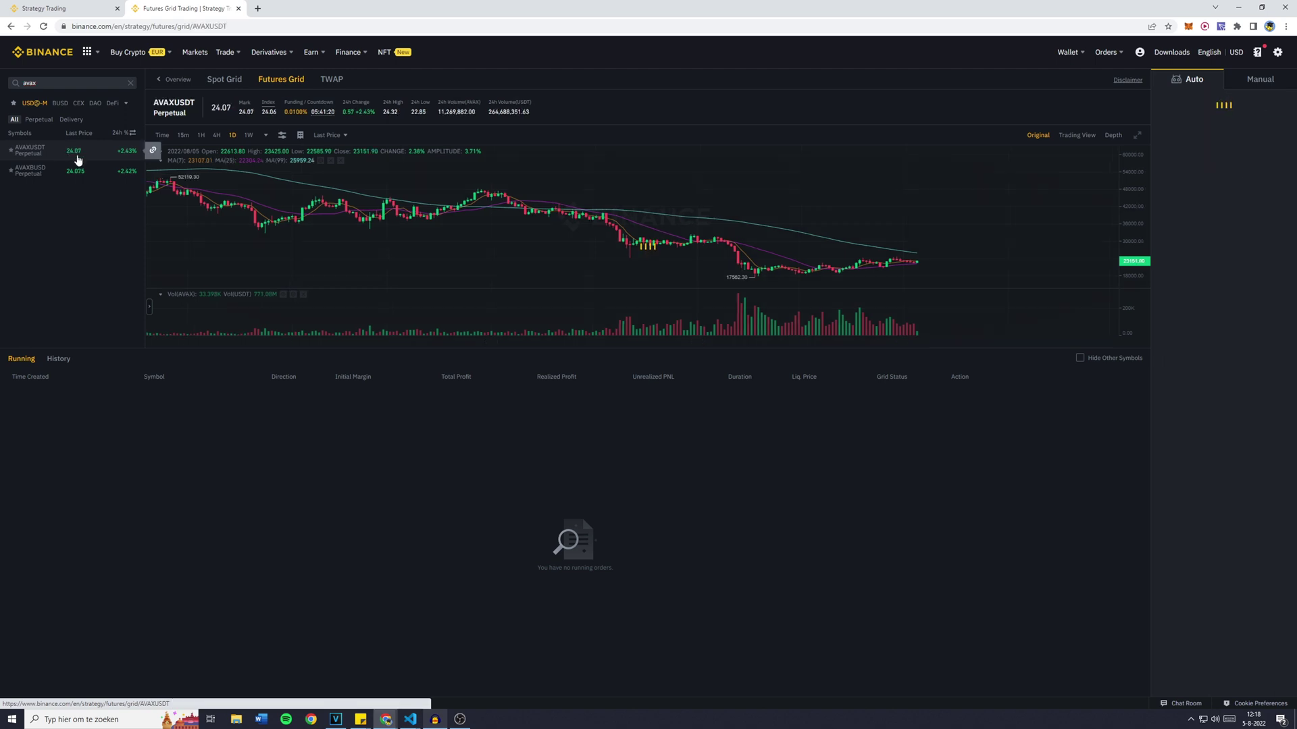
{"action": "scroll", "coordinate": [351, 255], "scroll_direction": "right", "scroll_amount": 5}
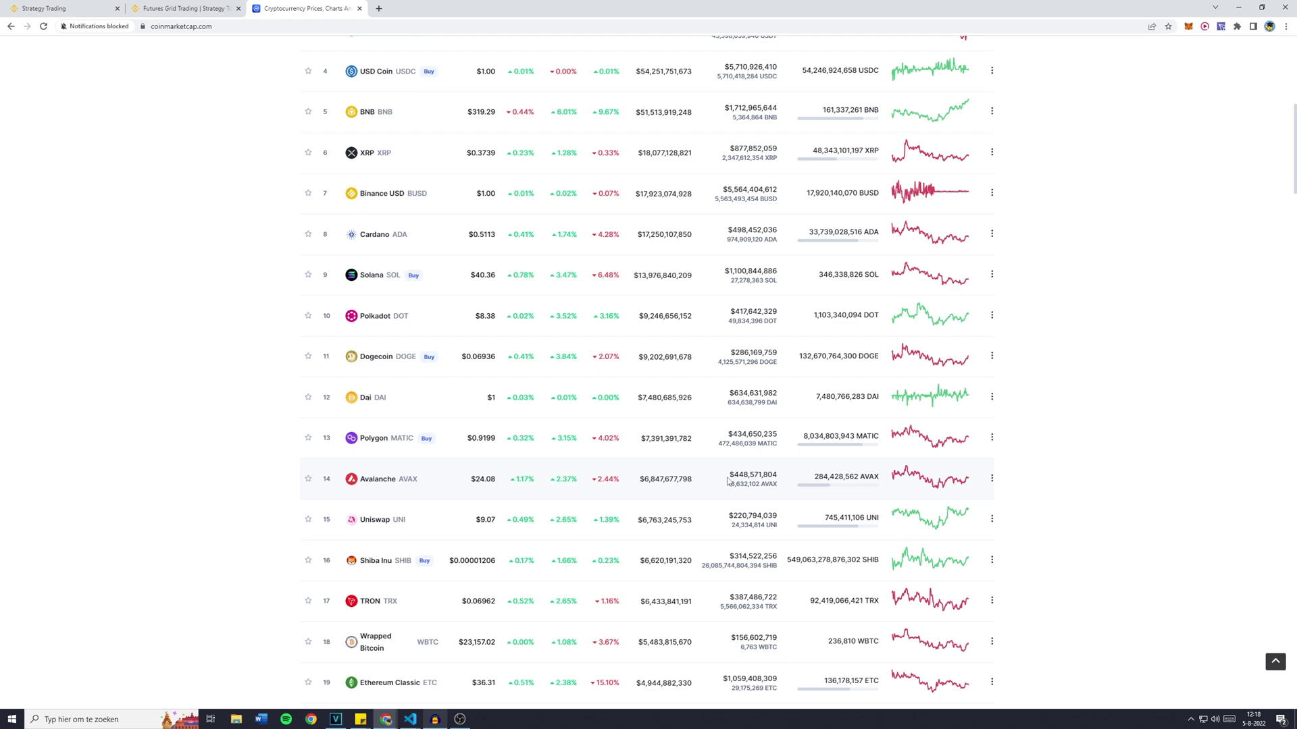
Scroll back to the top of CoinMarketCap's ranking and close its tab
{"action": "scroll", "coordinate": [728, 481], "scroll_direction": "up", "scroll_amount": 5}
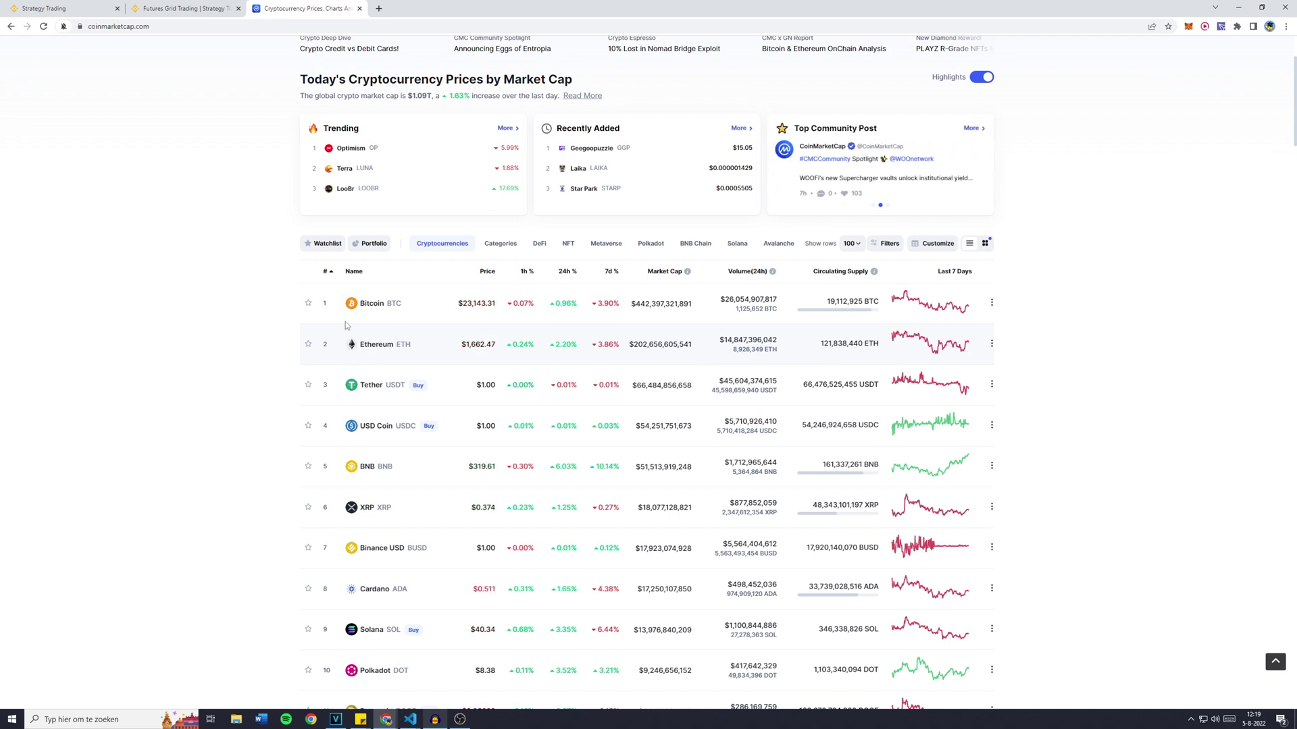
{"action": "key", "text": "ctrl+w"}
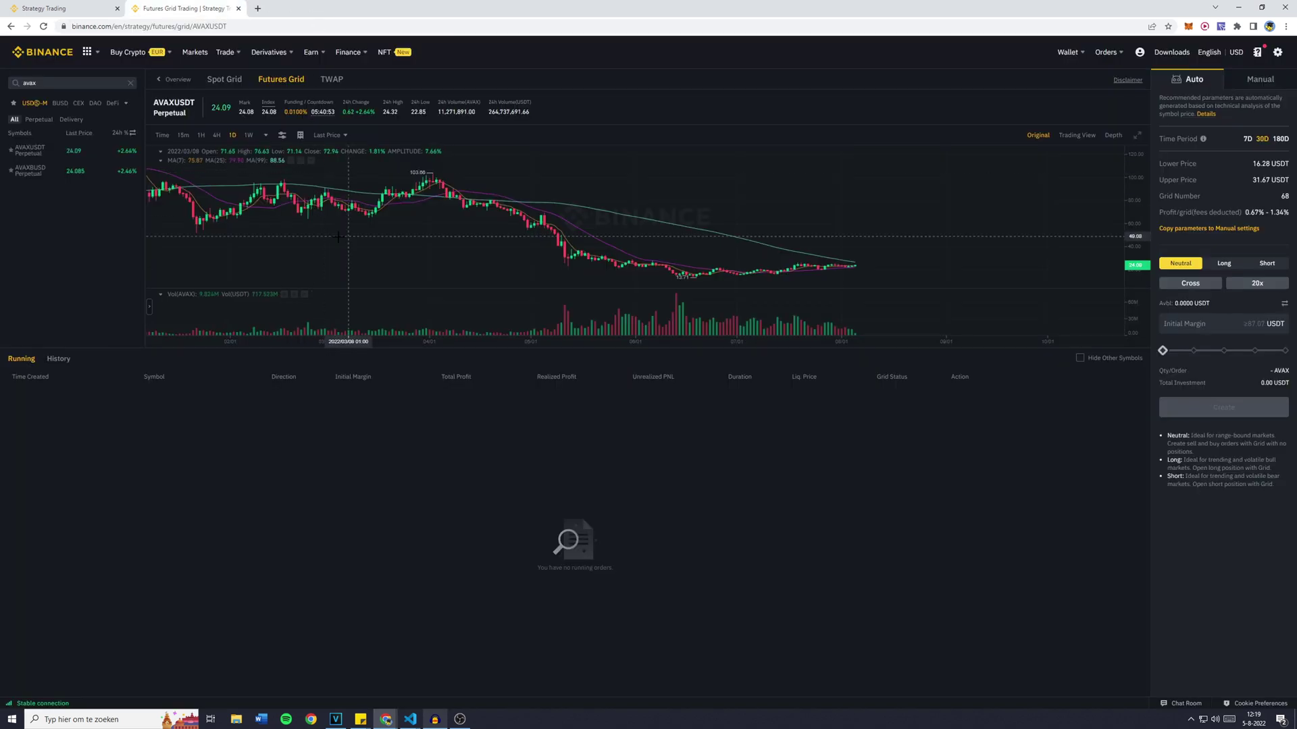
Load the AVAX/TetherUS Binance chart in TradingView by searching AVAXUSDT
{"action": "left_click", "coordinate": [74, 152]}
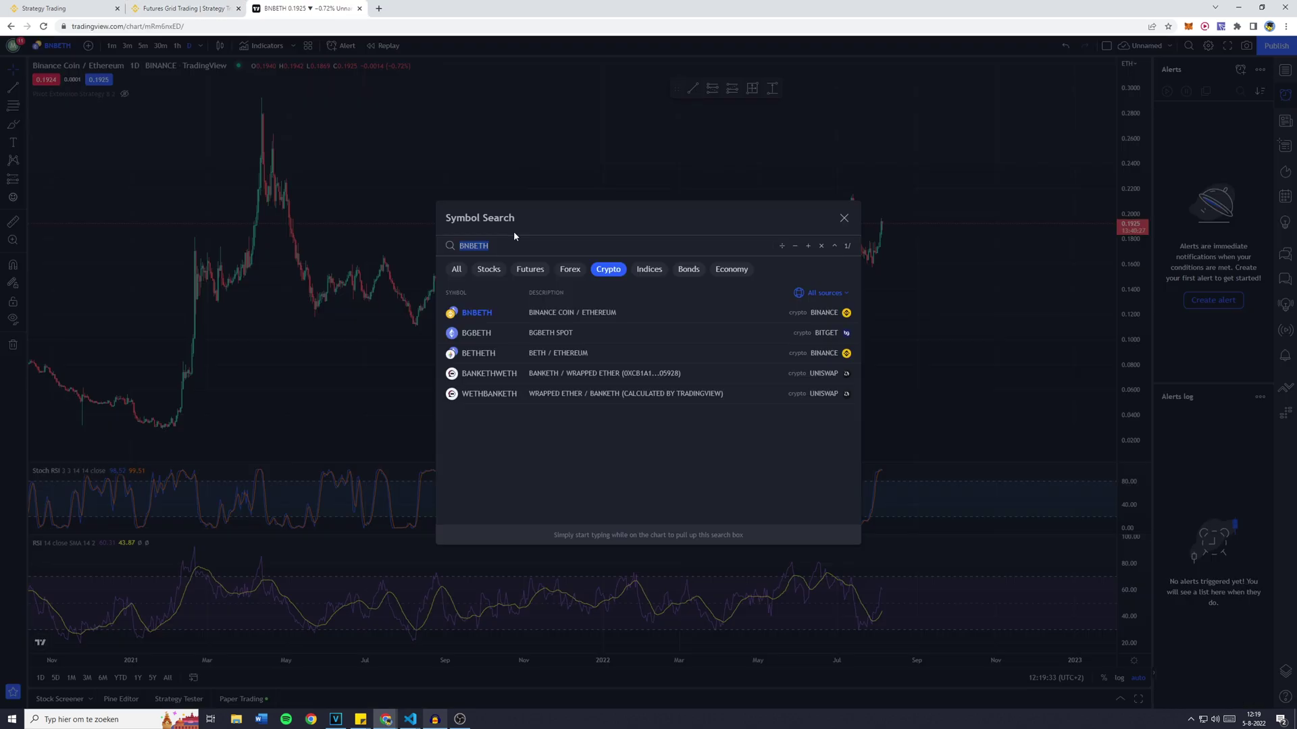
{"action": "type", "text": "AVAXUS"}
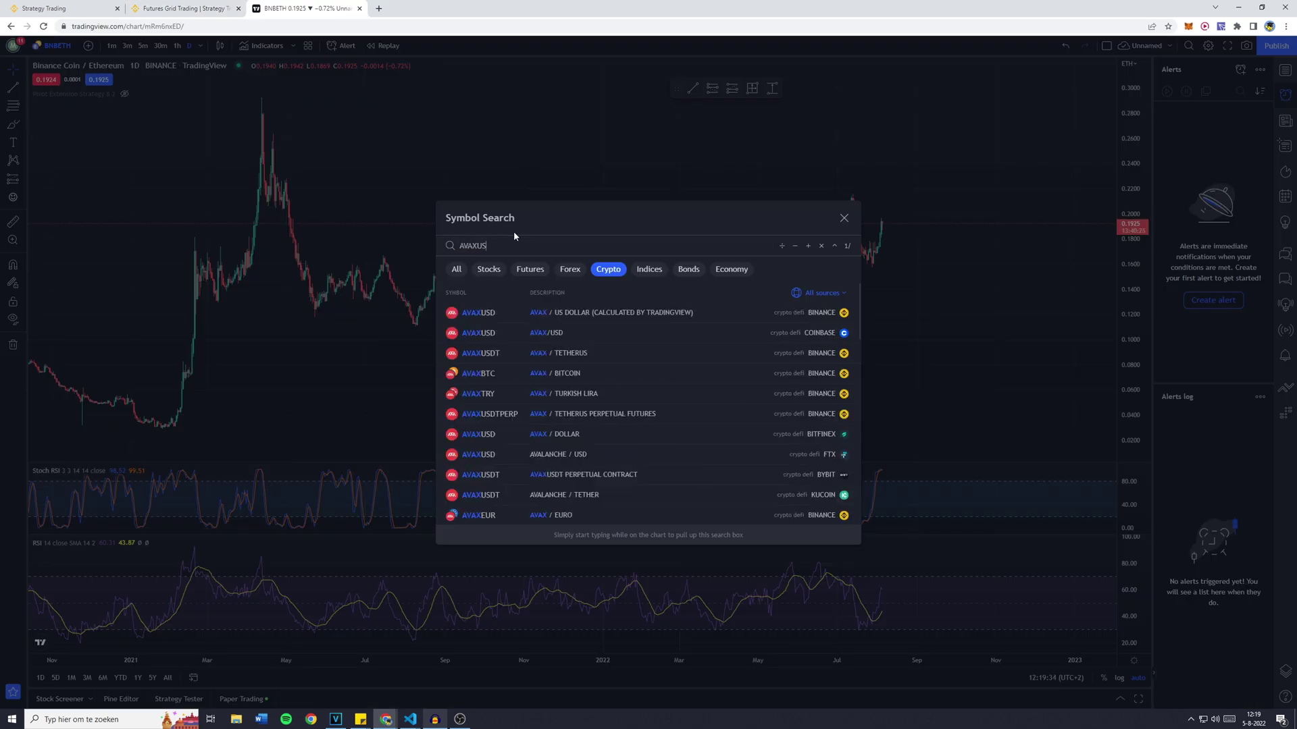
{"action": "type", "text": "DT"}
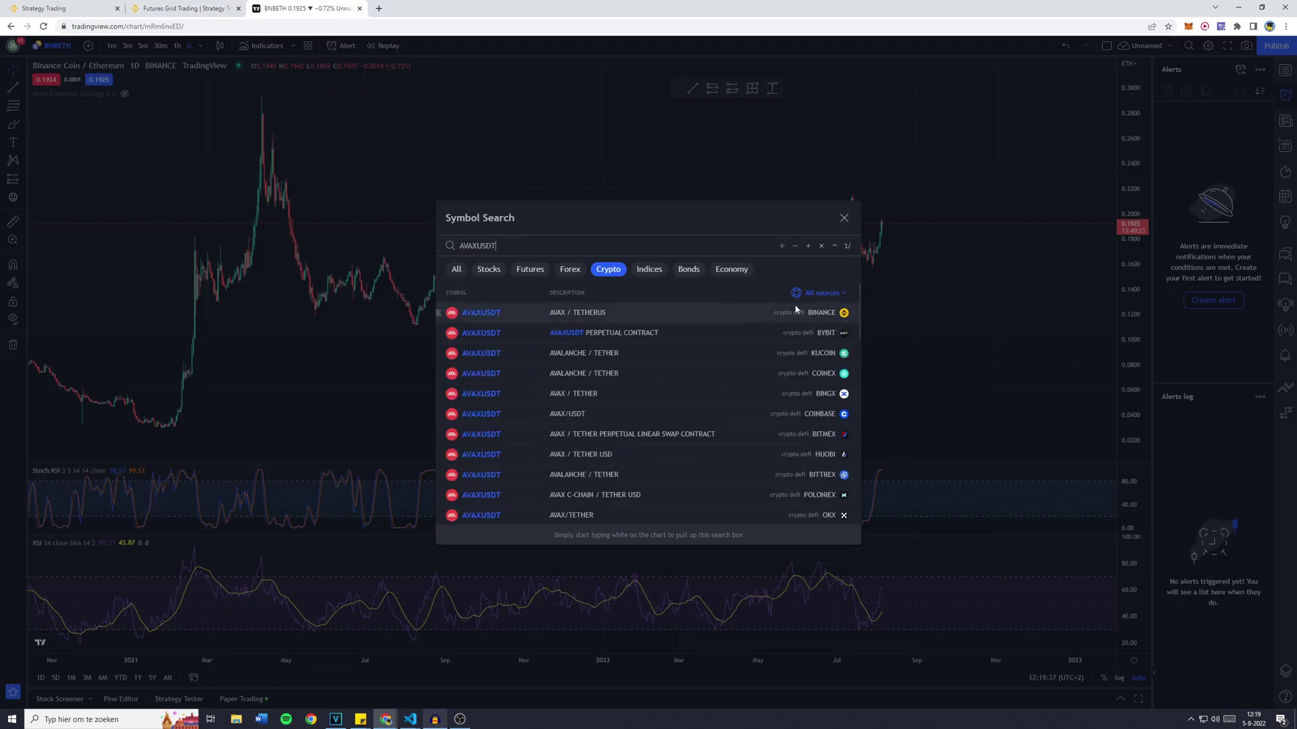
{"action": "left_click", "coordinate": [780, 312]}
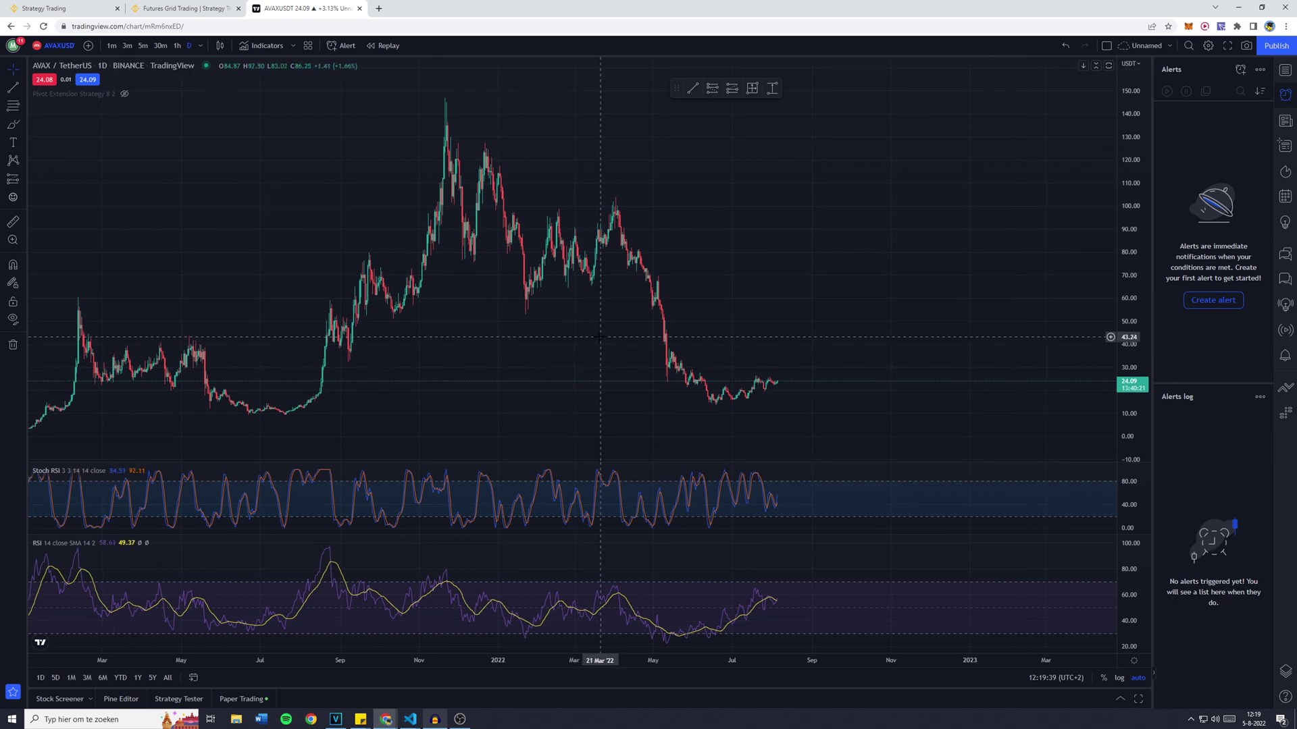
Mark AVAX price levels at the 10.03 low and 40.41 high across its history
{"action": "scroll", "coordinate": [593, 360], "scroll_direction": "down", "scroll_amount": 3}
{"action": "left_click_drag", "start_coordinate": [505, 368], "coordinate": [398, 307]}
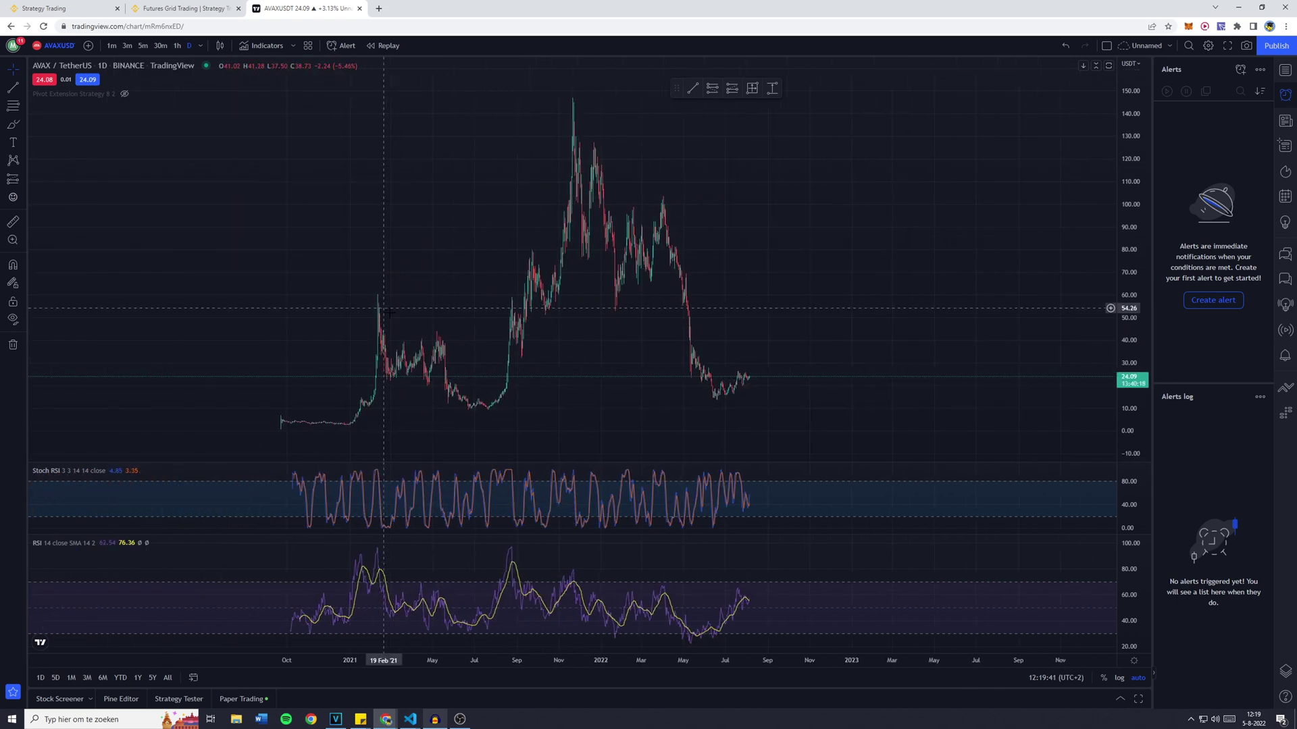
{"action": "left_click_drag", "start_coordinate": [587, 412], "coordinate": [462, 409]}
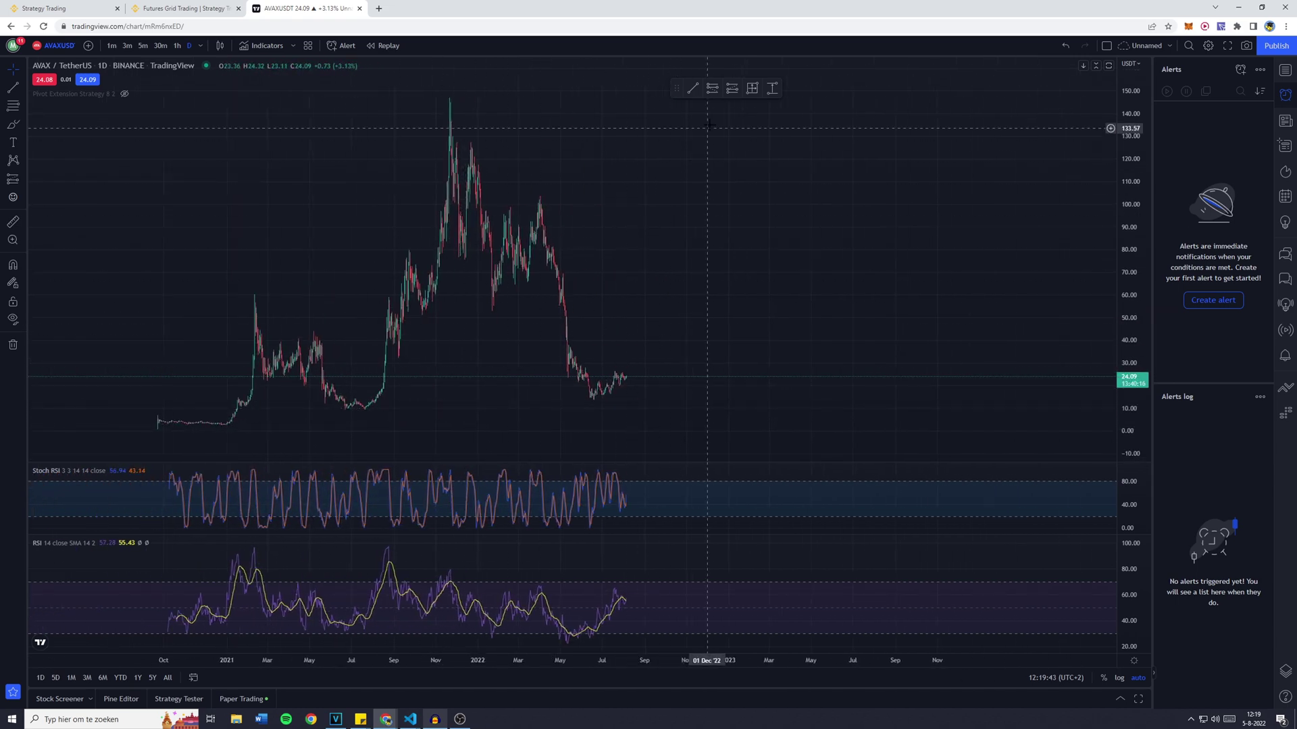
{"action": "left_click", "coordinate": [771, 89]}
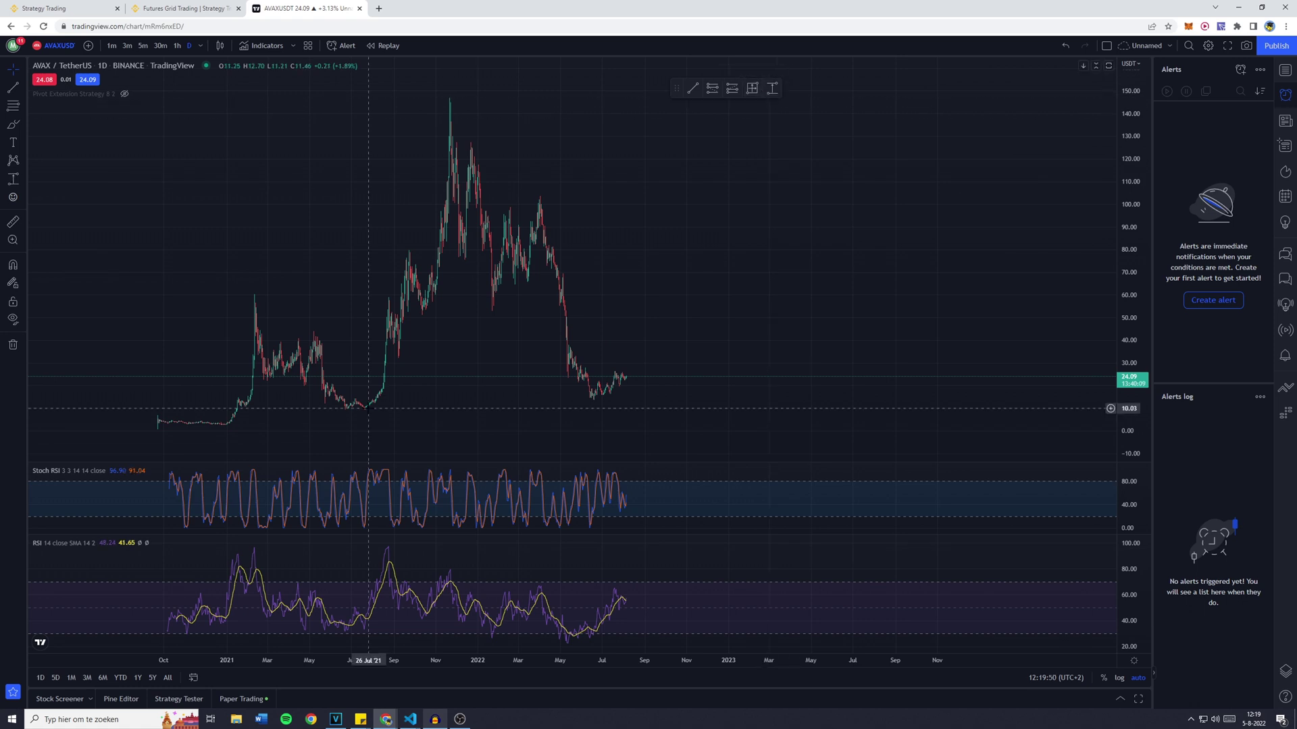
{"action": "left_click", "coordinate": [368, 408]}
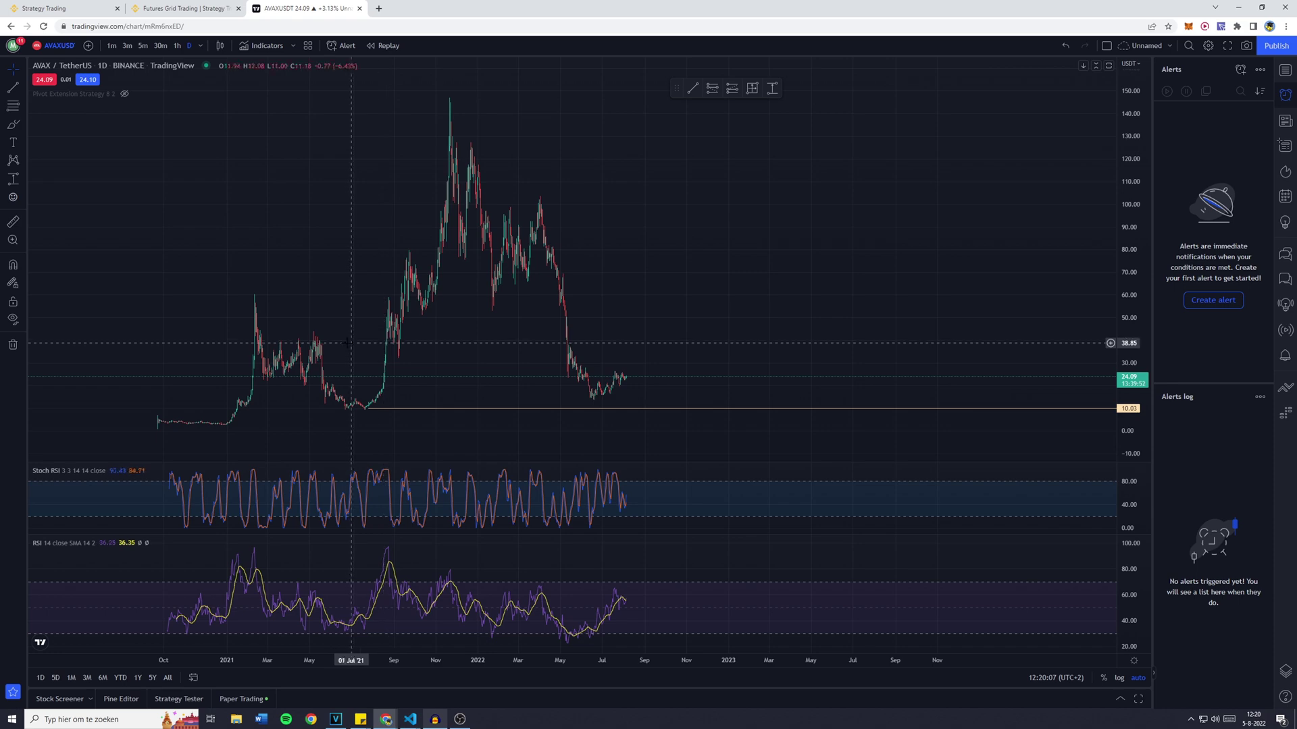
{"action": "left_click", "coordinate": [289, 339]}
Pan the AVAX chart back to recent candles and return to the Binance grid page
{"action": "scroll", "coordinate": [364, 337], "scroll_direction": "up", "scroll_amount": 3}
{"action": "left_click_drag", "start_coordinate": [440, 413], "coordinate": [509, 403]}
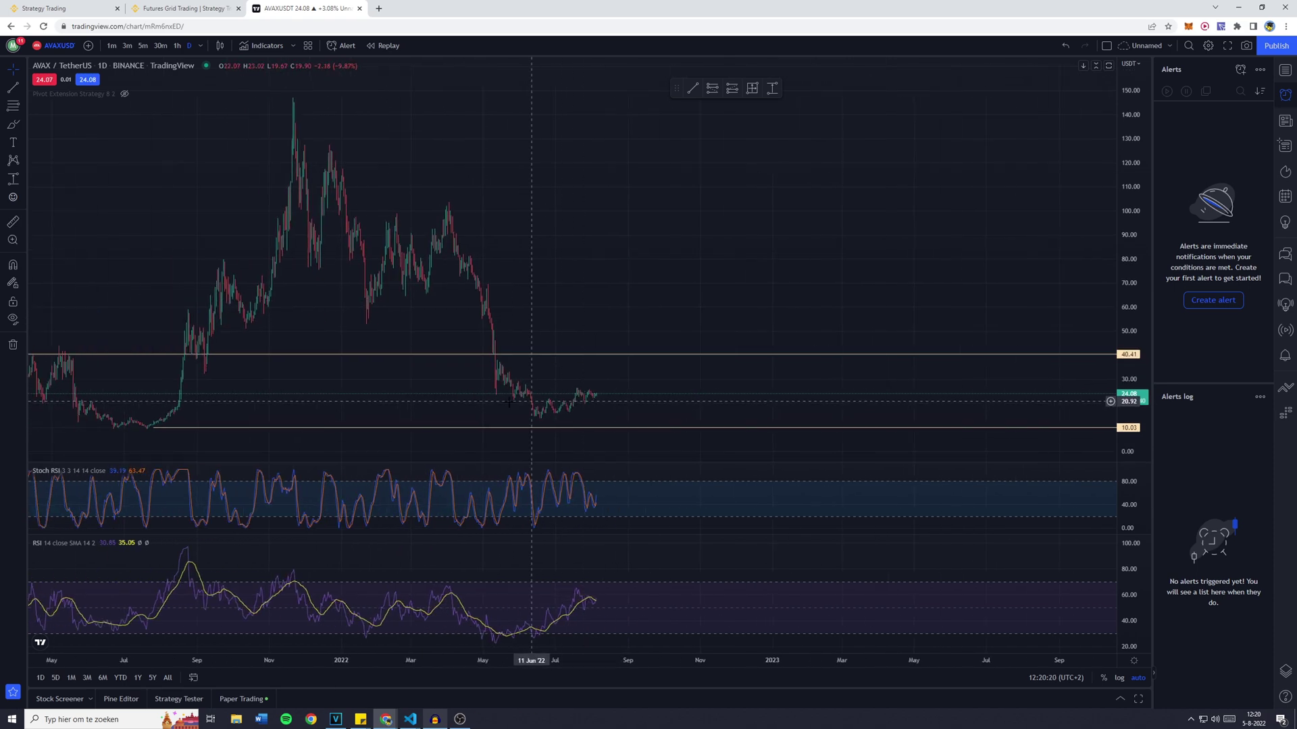
{"action": "scroll", "coordinate": [531, 401], "scroll_direction": "up", "scroll_amount": 5}
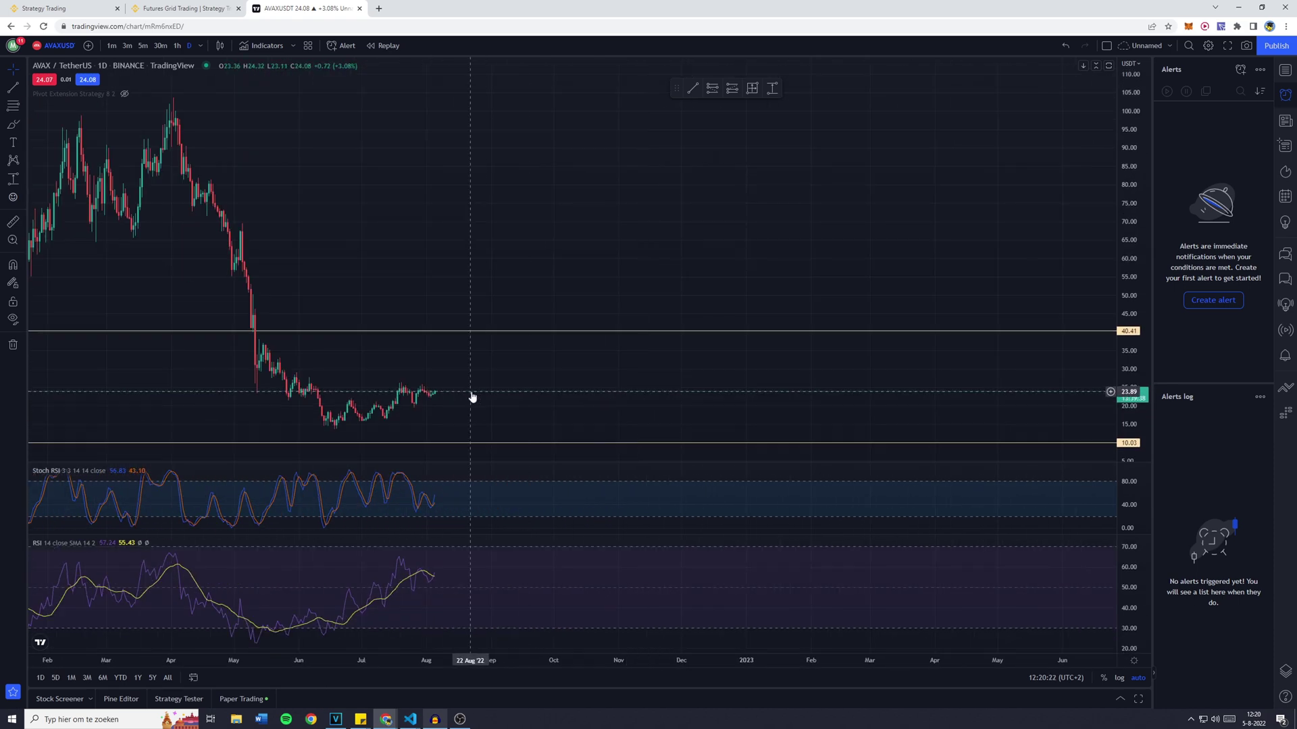
{"action": "scroll", "coordinate": [655, 370], "scroll_direction": "left", "scroll_amount": 1}
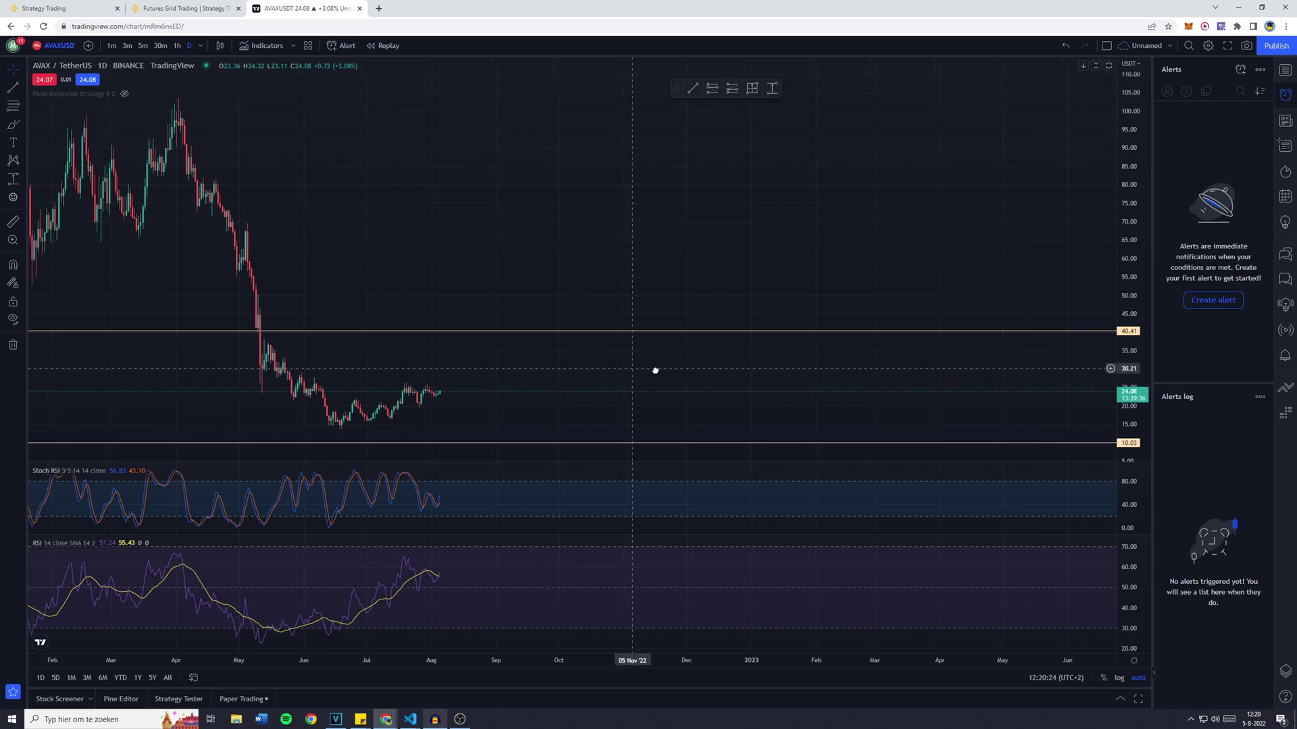
{"action": "left_click_drag", "start_coordinate": [655, 370], "coordinate": [858, 372]}
{"action": "left_click_drag", "start_coordinate": [294, 385], "coordinate": [336, 385]}
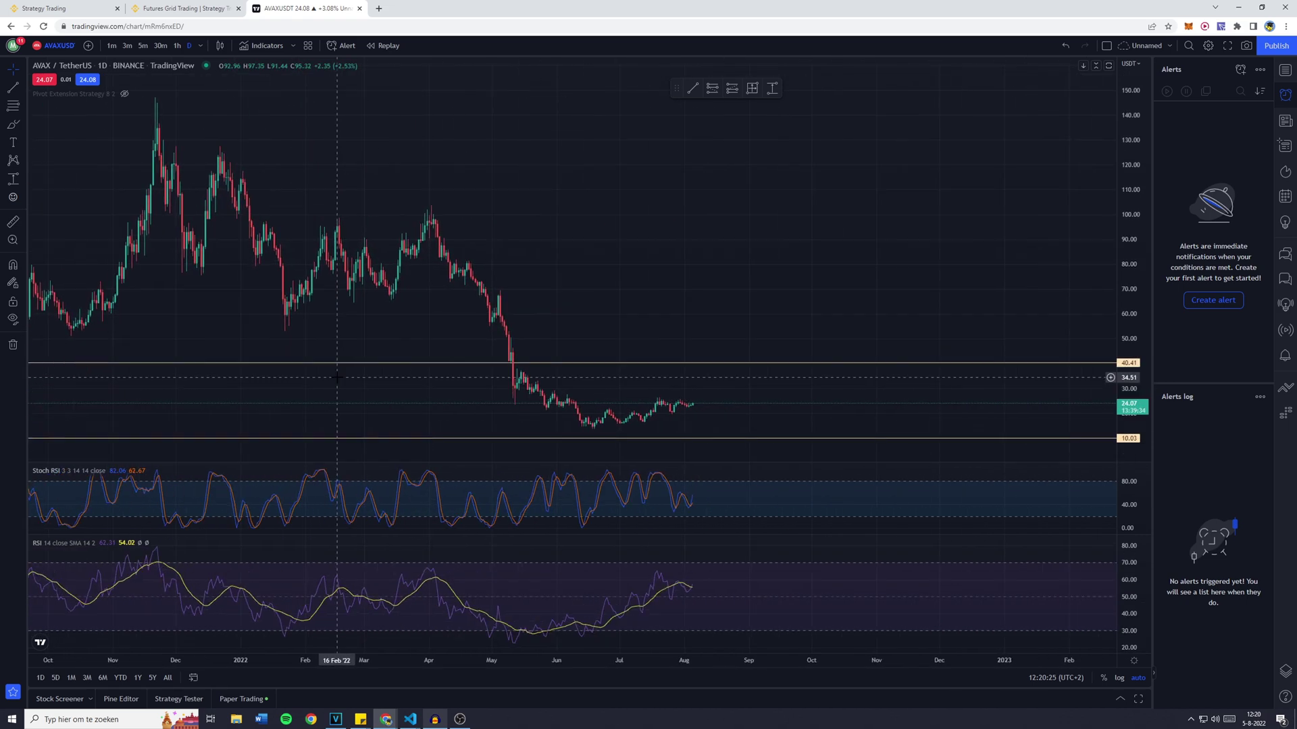
{"action": "left_click", "coordinate": [216, 8]}
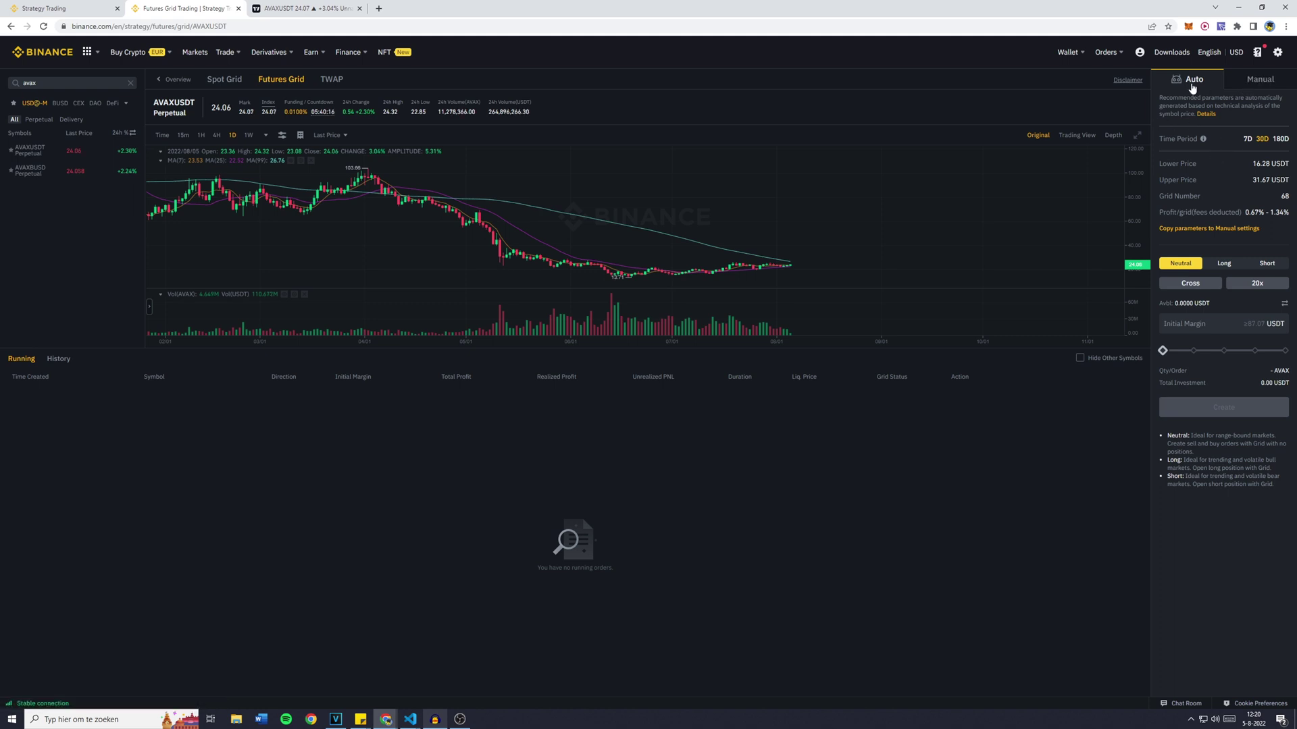
Preview the Auto 7D and 180D suggested parameters, then switch to Manual setup
{"action": "left_click", "coordinate": [1246, 139]}
{"action": "left_click", "coordinate": [1280, 139]}
{"action": "left_click", "coordinate": [1263, 89]}
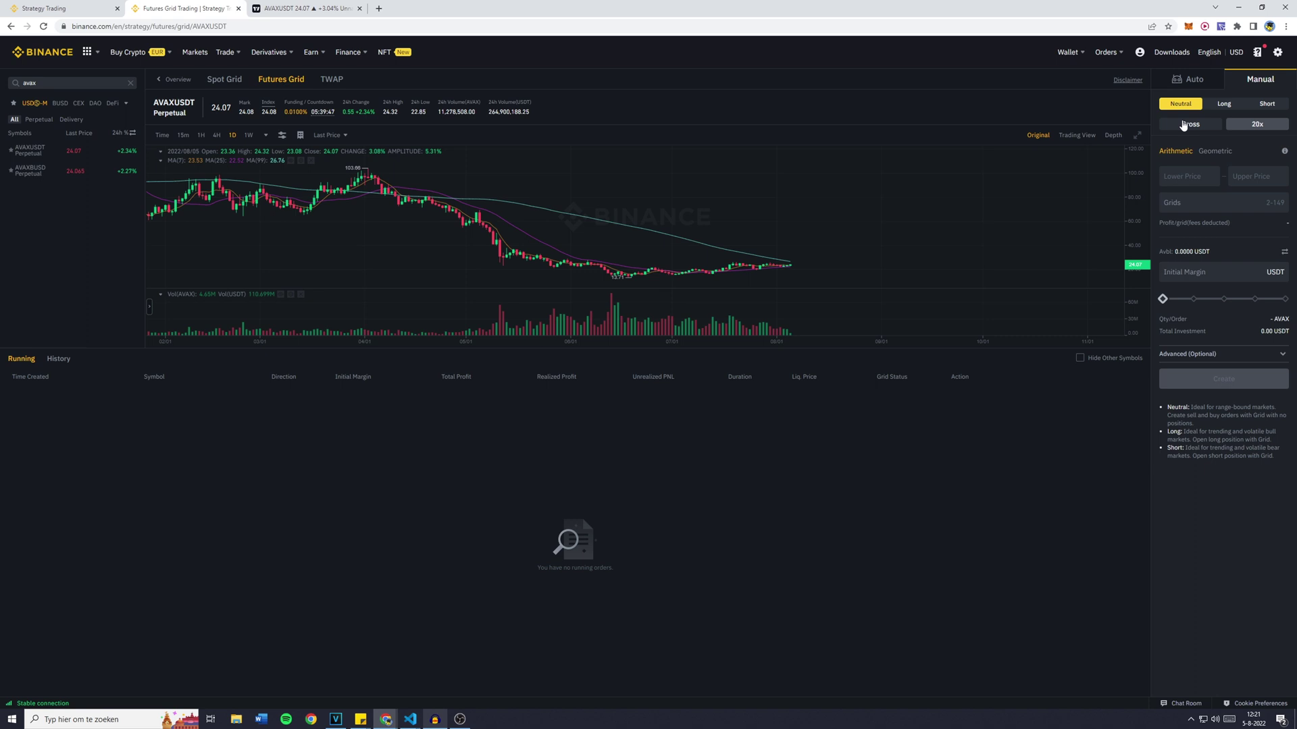
Set the grid direction to Neutral after trying Long and Short
{"action": "left_click", "coordinate": [1222, 106]}
{"action": "left_click", "coordinate": [1262, 104]}
{"action": "left_click", "coordinate": [1216, 108]}
{"action": "left_click", "coordinate": [1260, 106]}
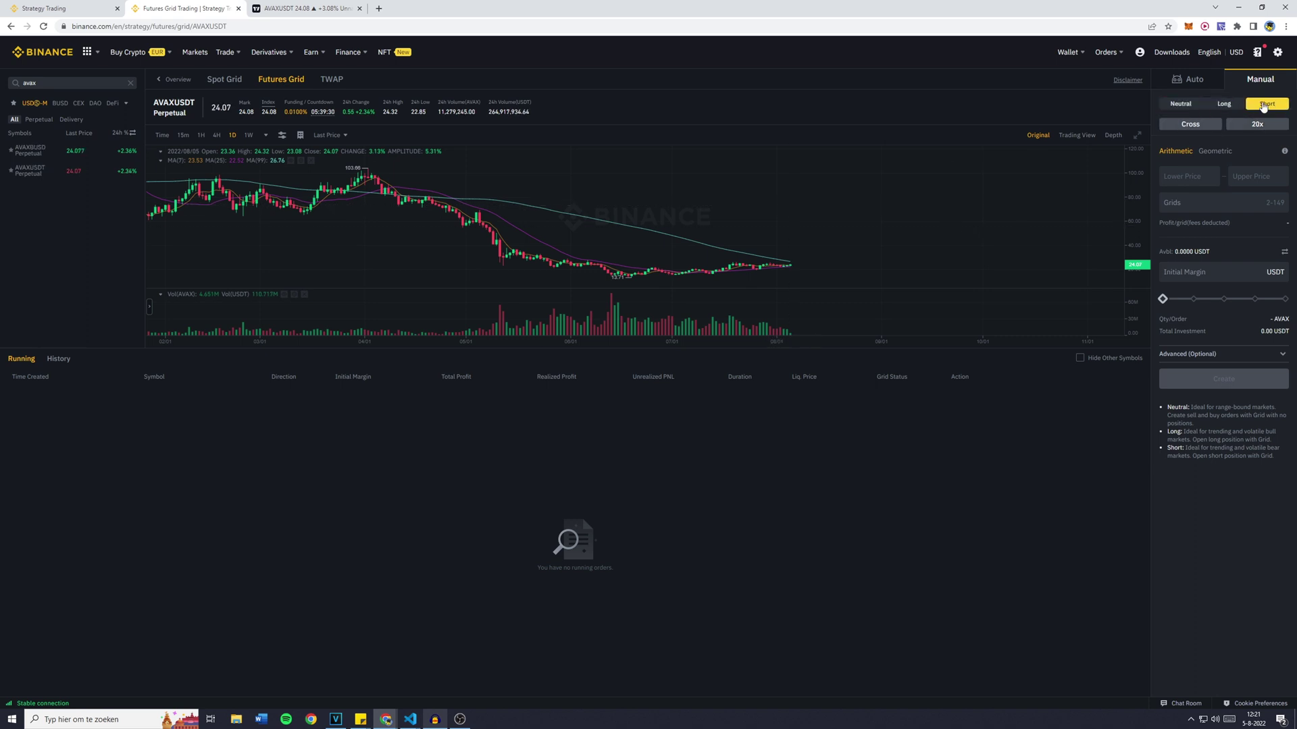
{"action": "left_click", "coordinate": [1189, 105]}
{"action": "mouse_move", "coordinate": [1280, 152]}
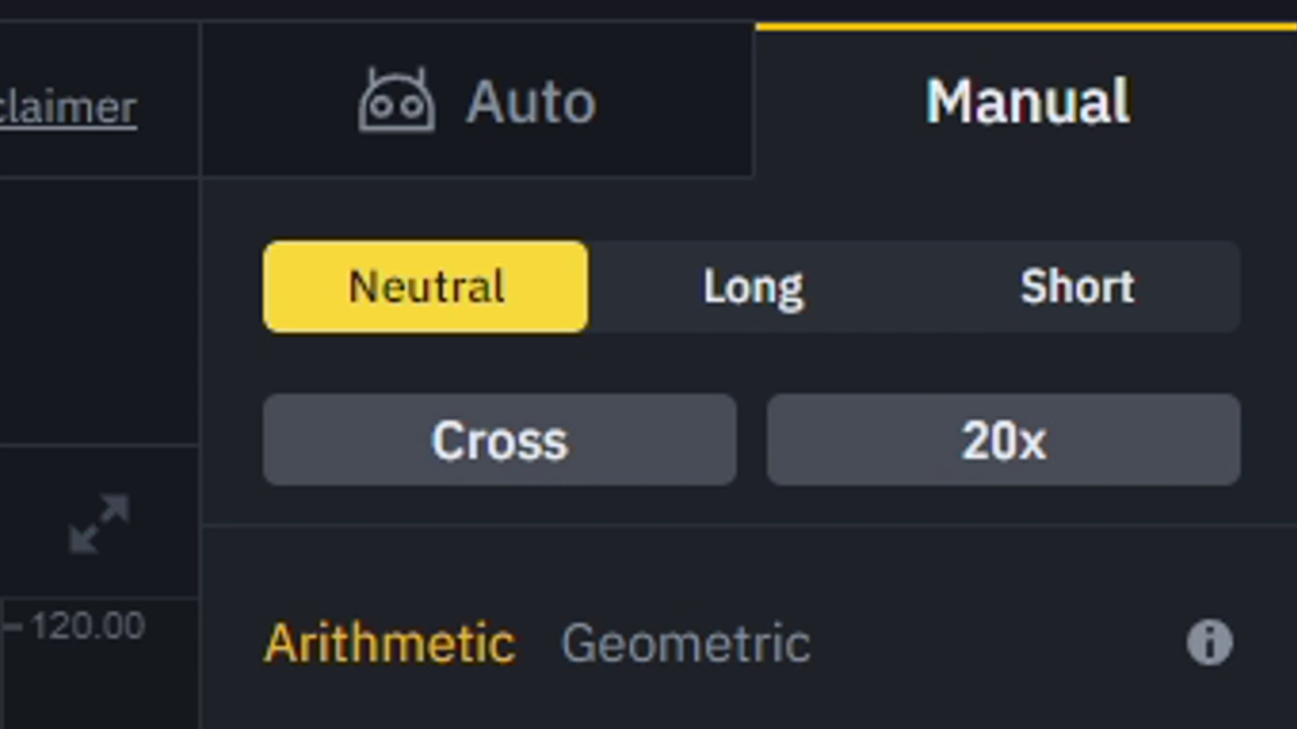
{"action": "mouse_move", "coordinate": [1209, 642]}
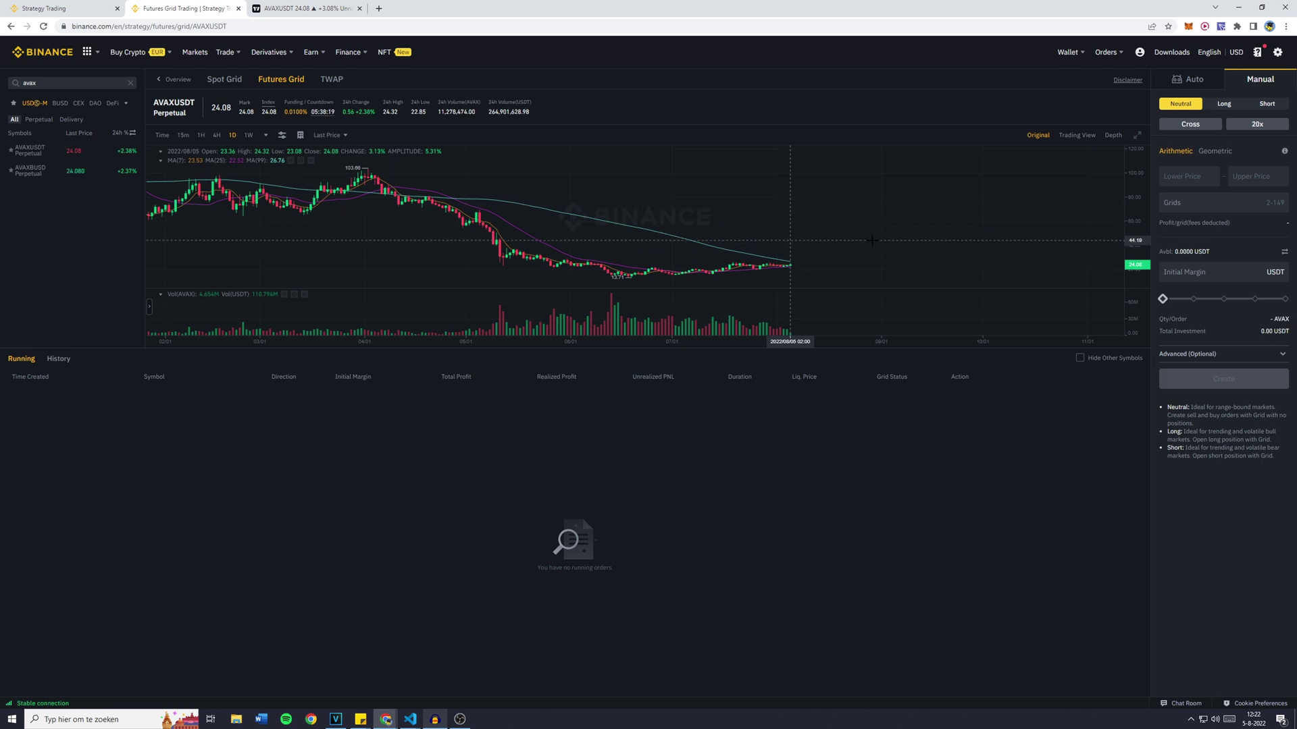
Choose Geometric spacing with lower price 10, upper price 41 and 149 grids
{"action": "left_click", "coordinate": [1210, 155]}
{"action": "left_click", "coordinate": [1199, 175]}
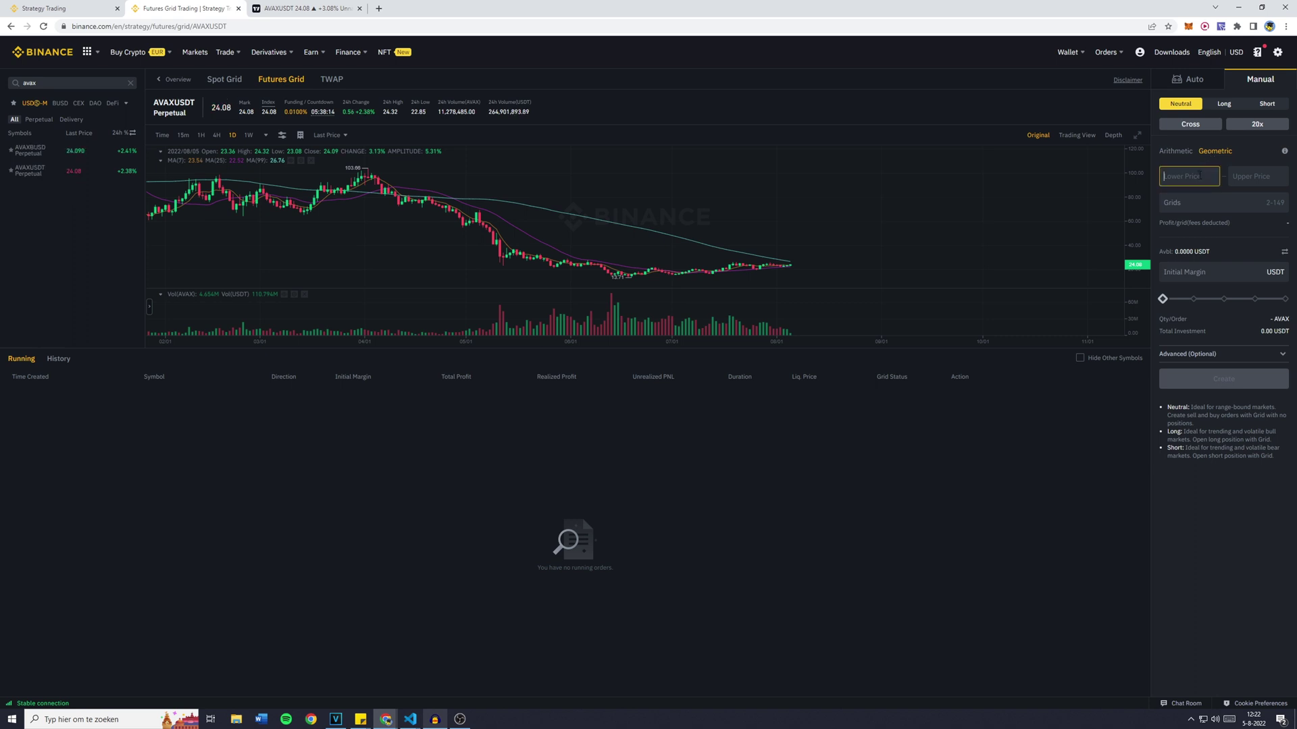
{"action": "type", "text": "10"}
{"action": "left_click", "coordinate": [1244, 174]}
{"action": "type", "text": "41"}
{"action": "left_click", "coordinate": [1266, 203]}
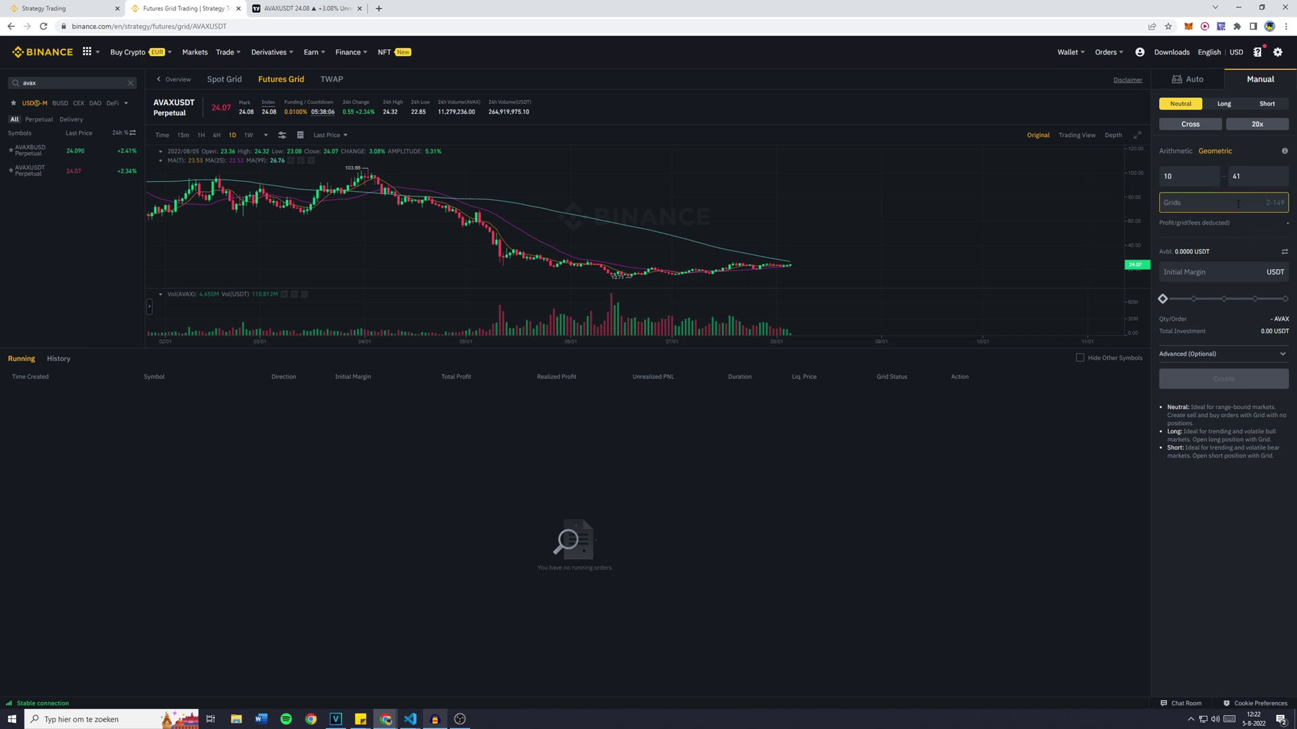
{"action": "type", "text": "149"}
{"action": "mouse_move", "coordinate": [1211, 224]}
{"action": "left_click", "coordinate": [1211, 272]}
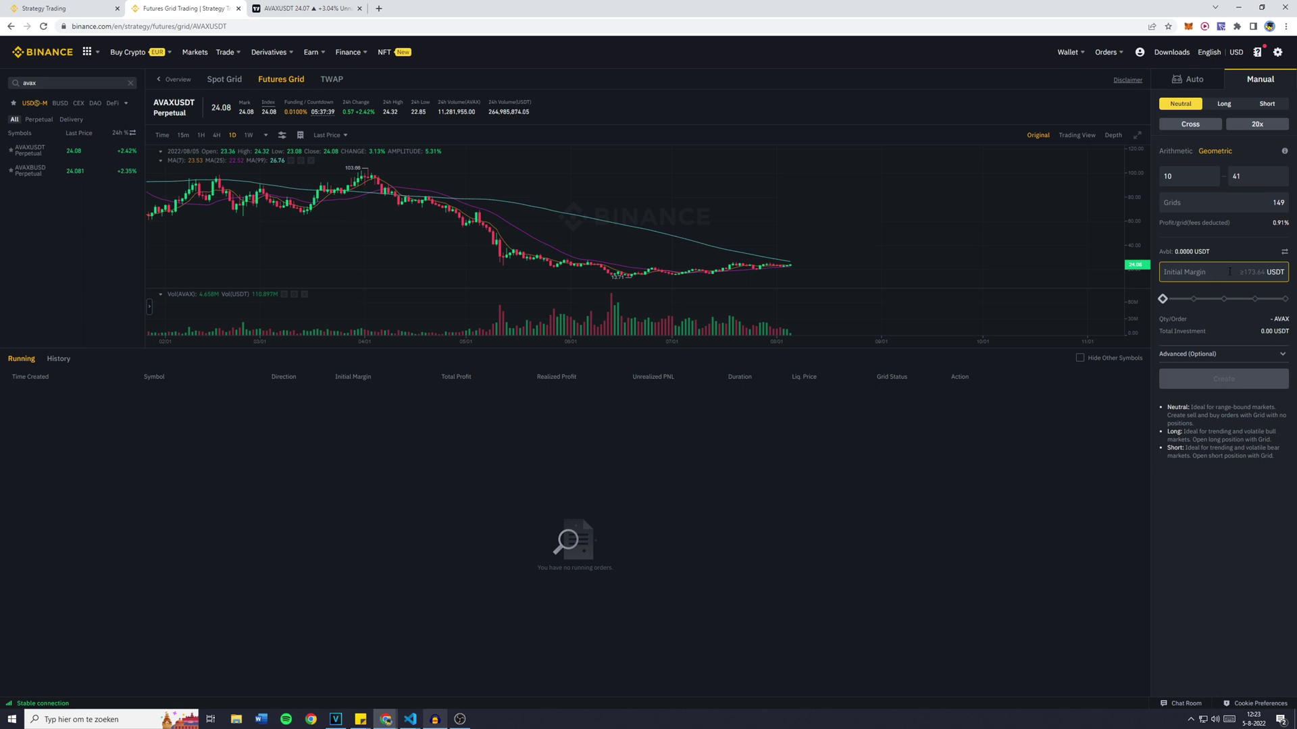
Rework the lower price and grid count entries, settling on a 10–41 range with 125 grids
{"action": "left_click", "coordinate": [1193, 183]}
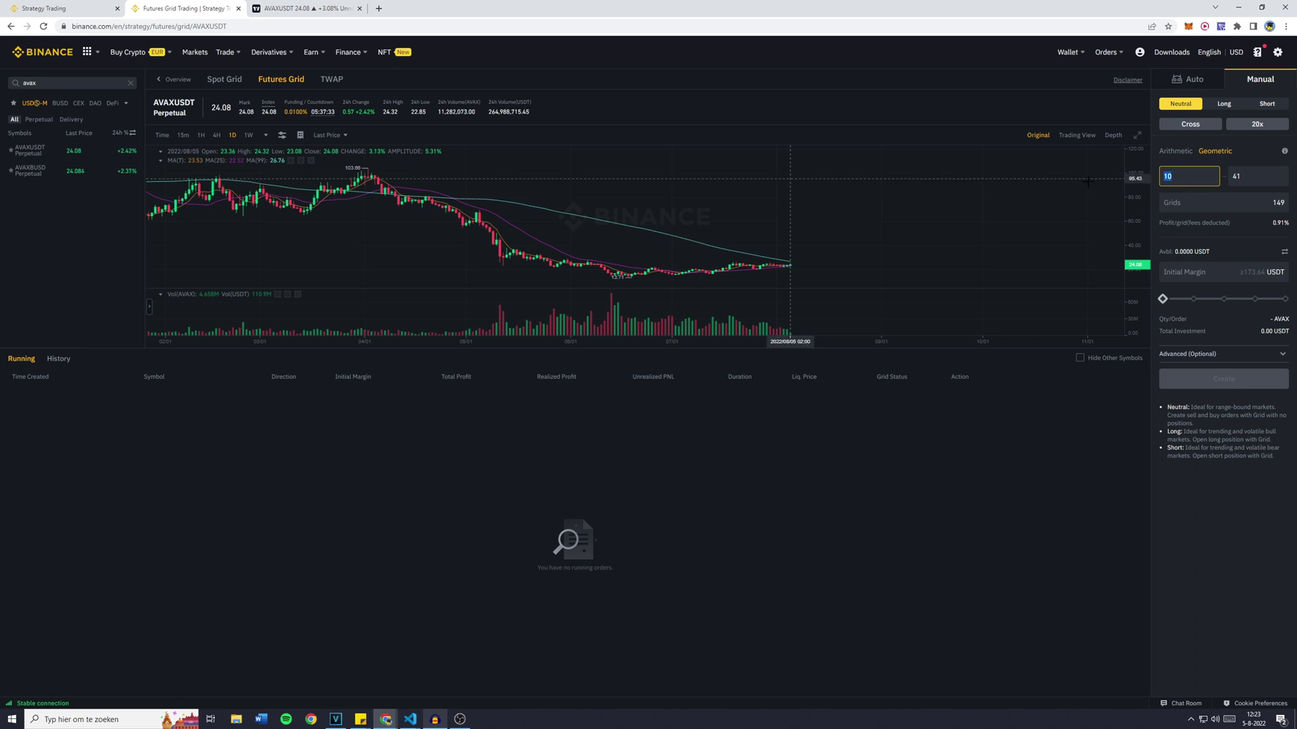
{"action": "key", "text": "BackSpace"}
{"action": "key", "text": "BackSpace"}
{"action": "type", "text": "20"}
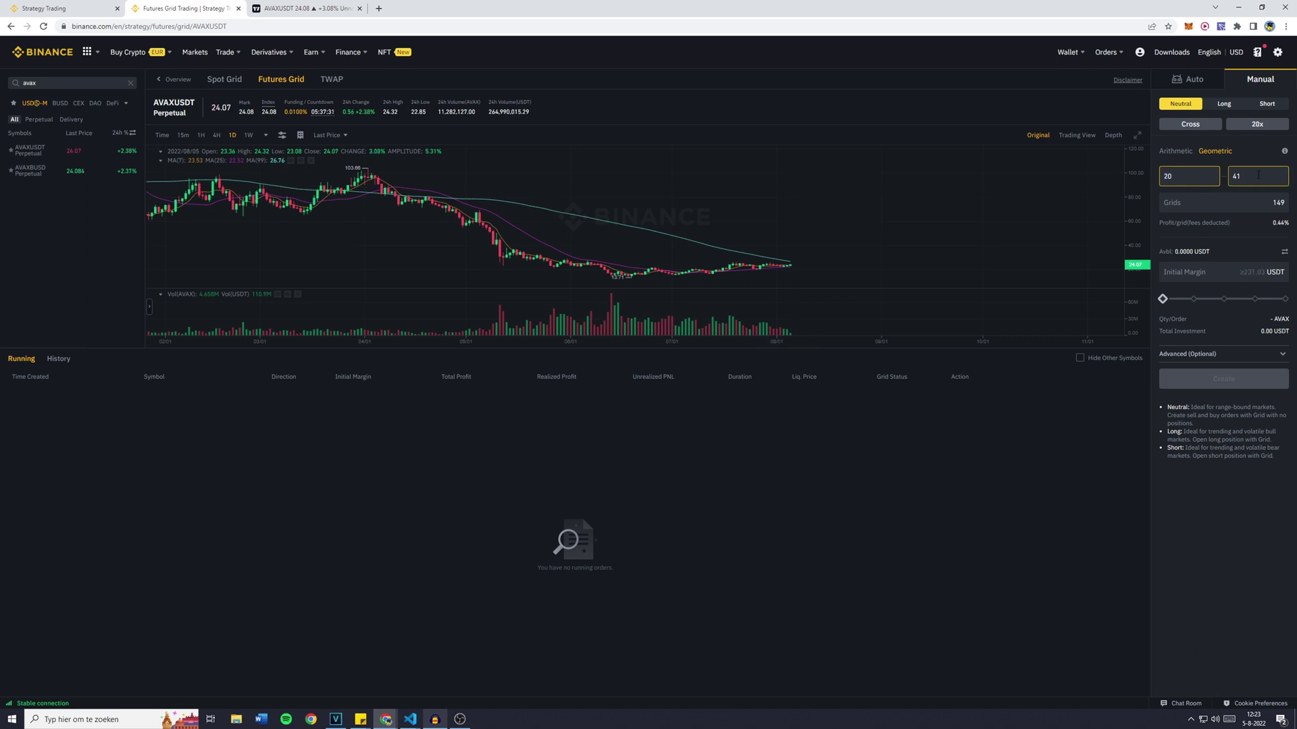
{"action": "key", "text": "Tab"}
{"action": "left_click", "coordinate": [1169, 204]}
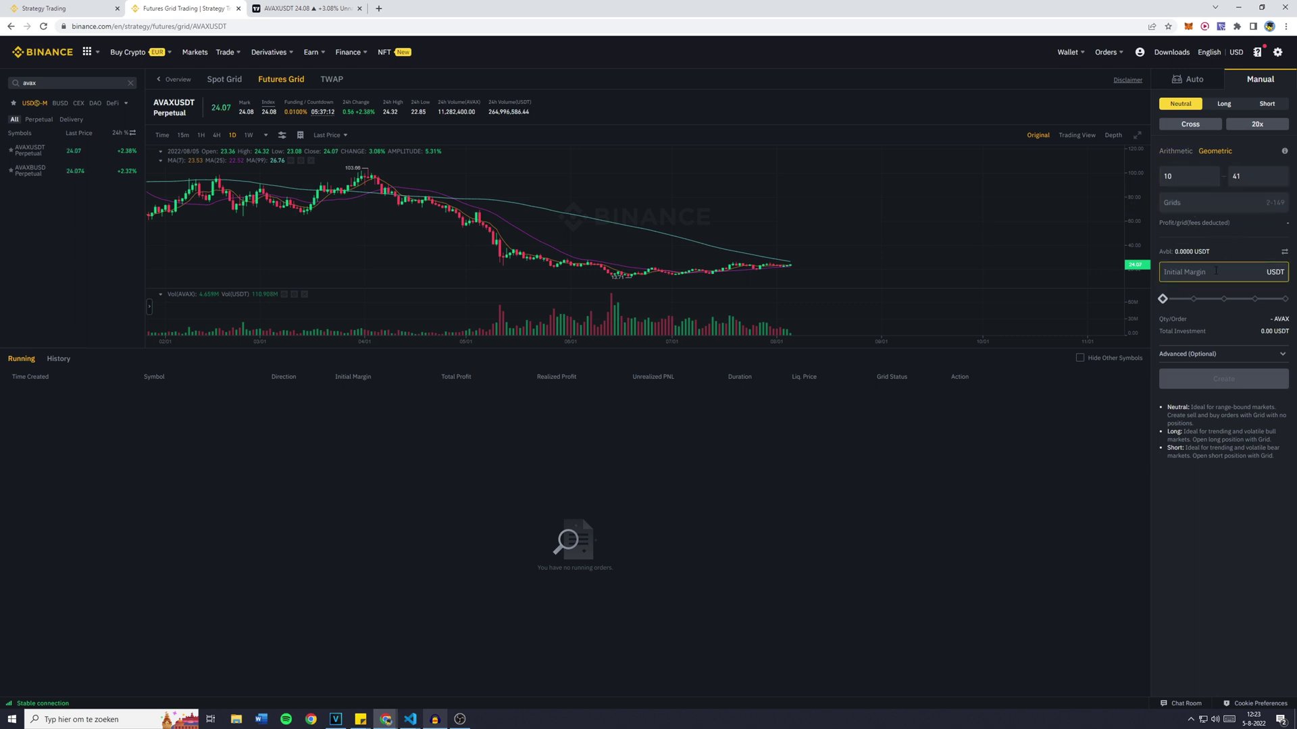
{"action": "left_click", "coordinate": [1264, 203]}
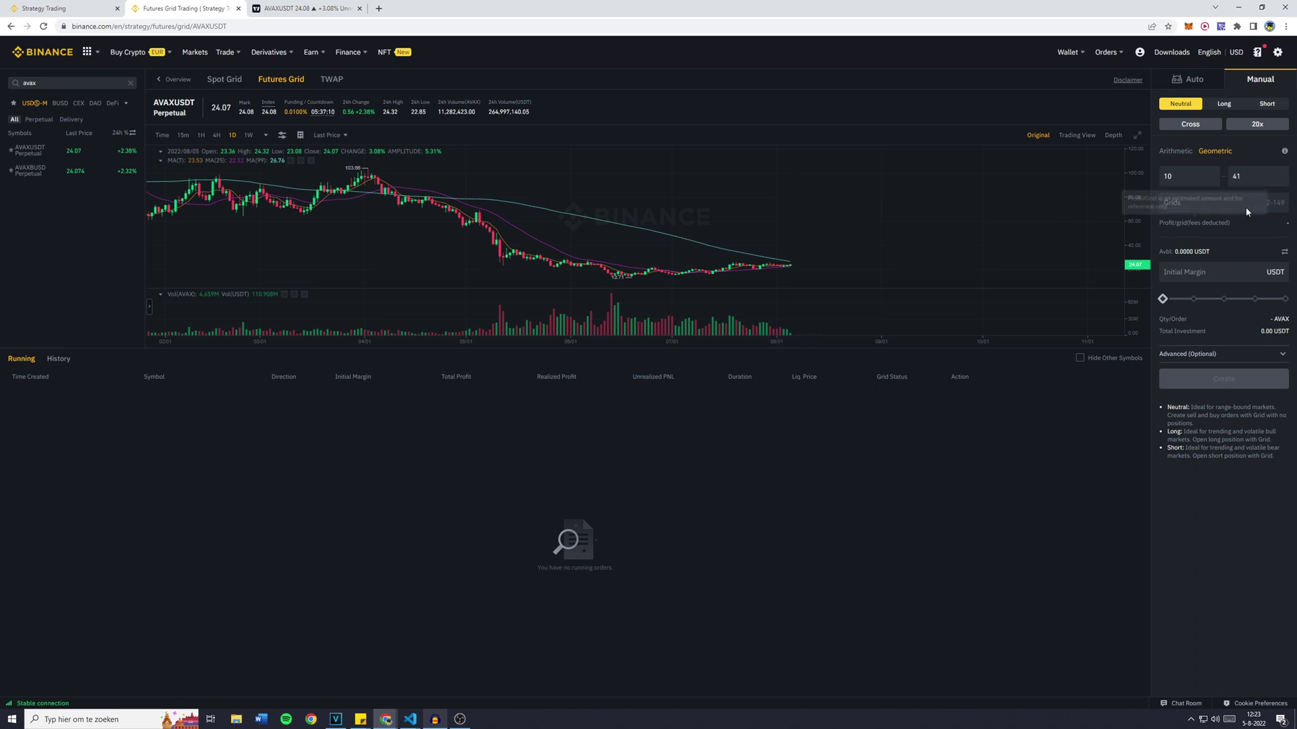
{"action": "type", "text": "2"}
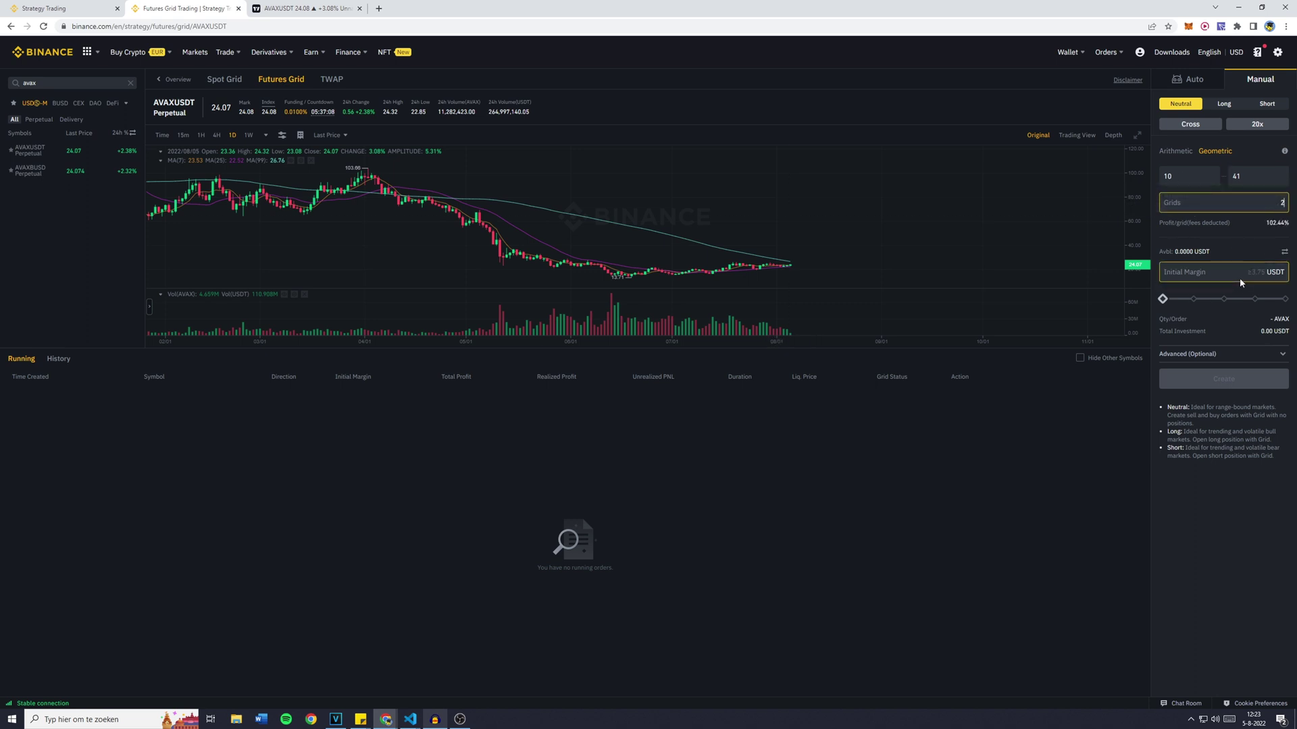
{"action": "key", "text": "BackSpace"}
{"action": "type", "text": "149"}
{"action": "left_click", "coordinate": [1259, 206]}
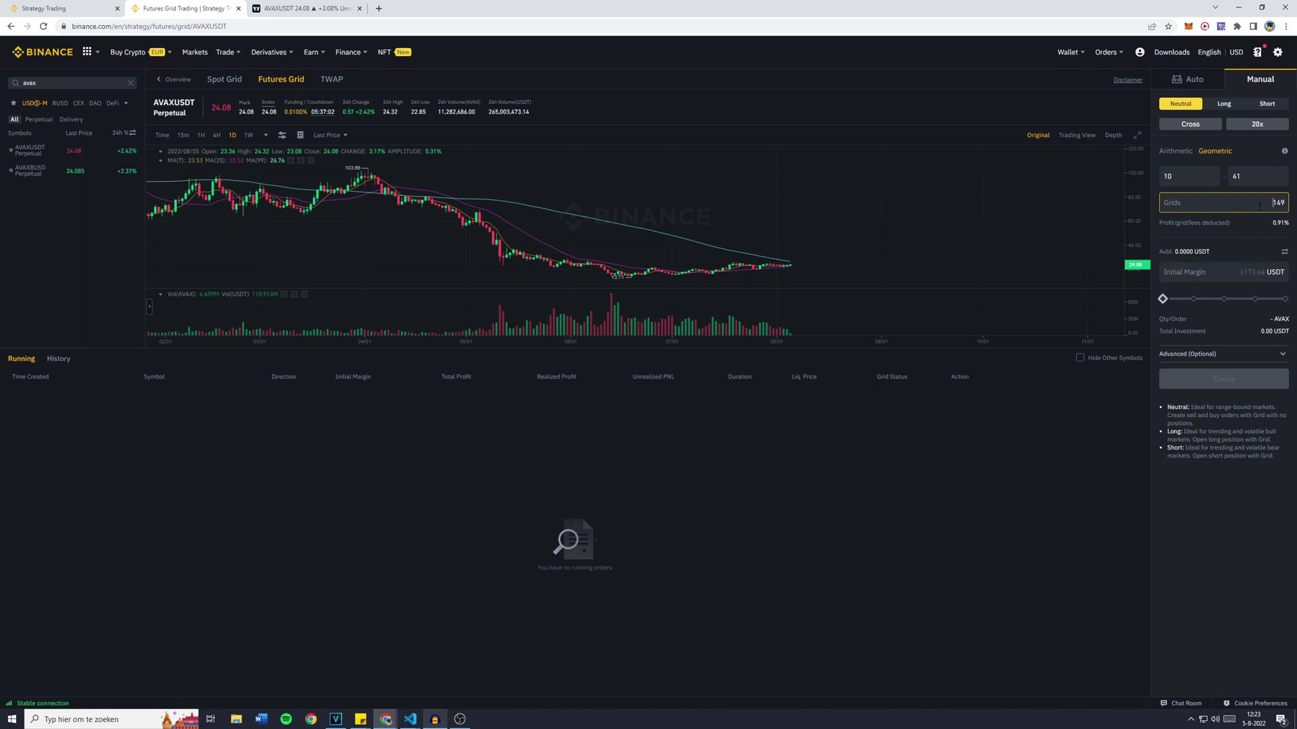
{"action": "double_click", "coordinate": [1259, 206]}
{"action": "type", "text": "120"}
Try a 150 USDT initial margin, clear it after the balance warning, and close TradingView
{"action": "left_click", "coordinate": [1232, 273]}
{"action": "type", "text": "150"}
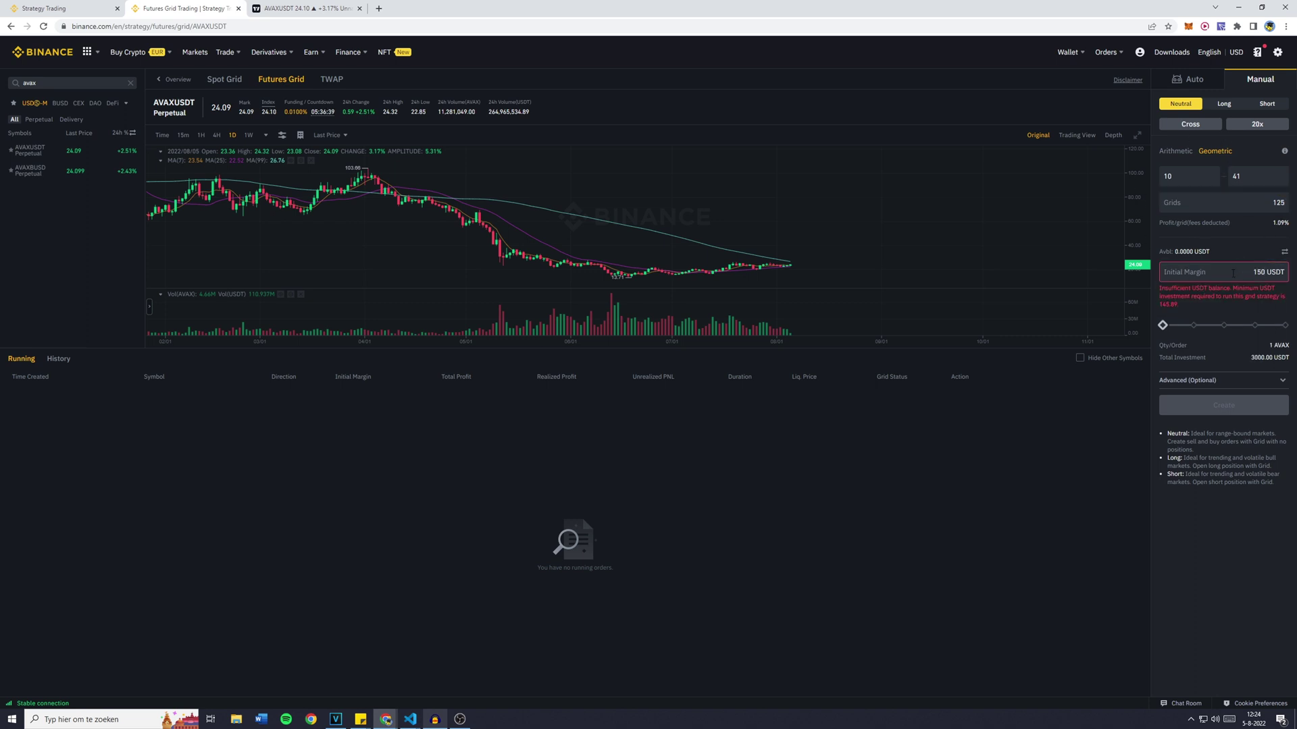
{"action": "key", "text": "BackSpace"}
{"action": "key", "text": "BackSpace"}
{"action": "key", "text": "BackSpace"}
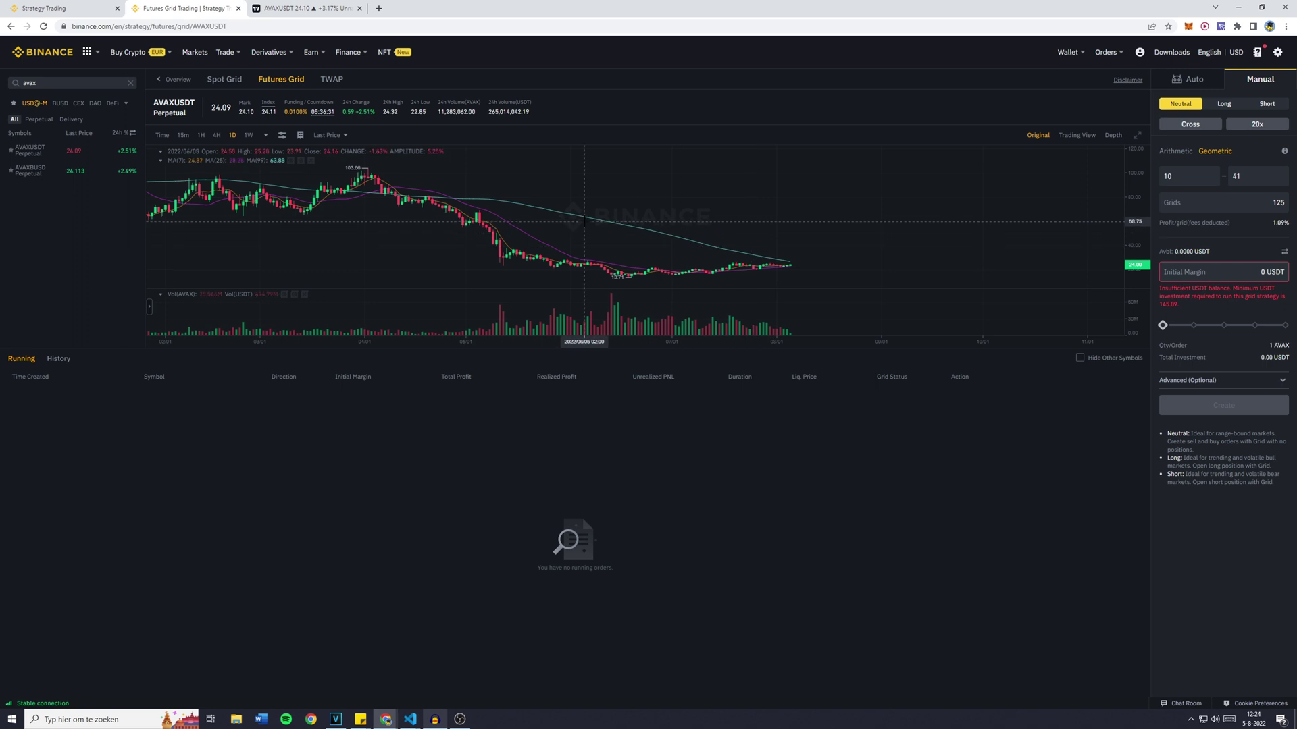
{"action": "middle_click", "coordinate": [312, 10]}
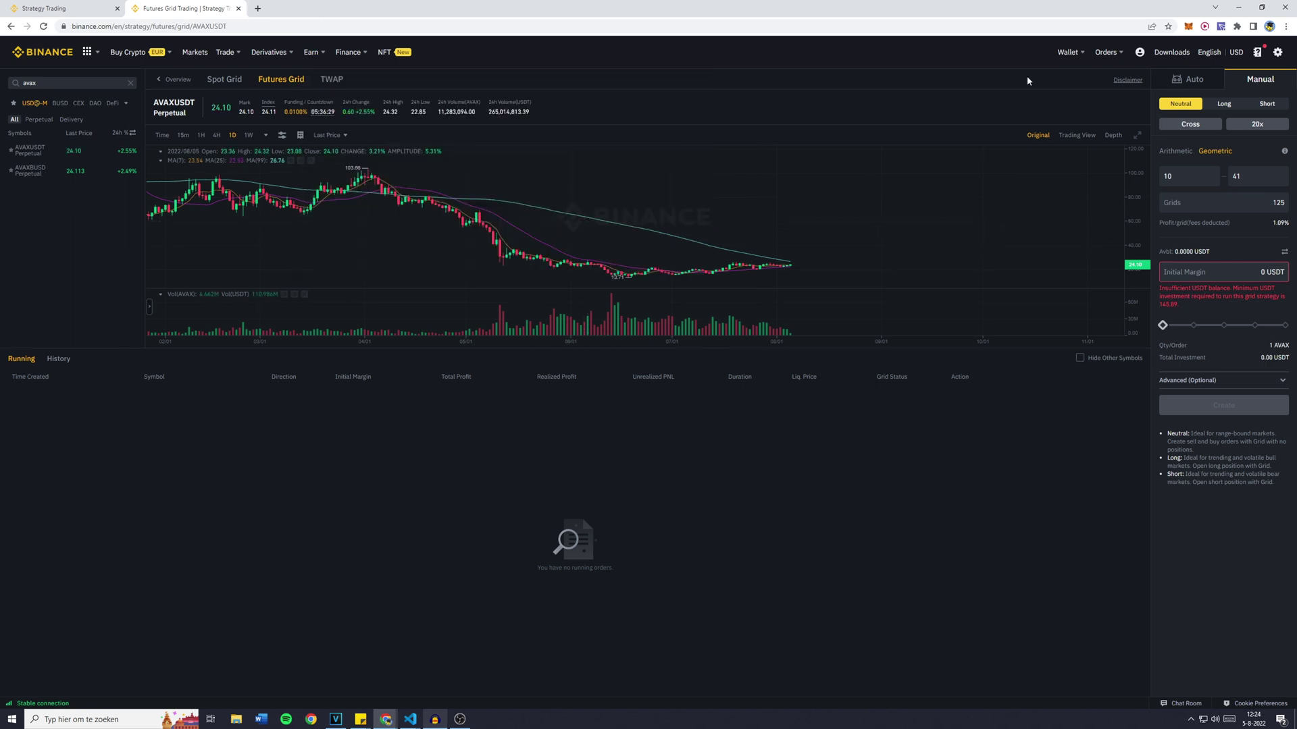
Open the Fiat and Spot wallet in a new tab and scroll through the balances
{"action": "mouse_move", "coordinate": [1071, 59]}
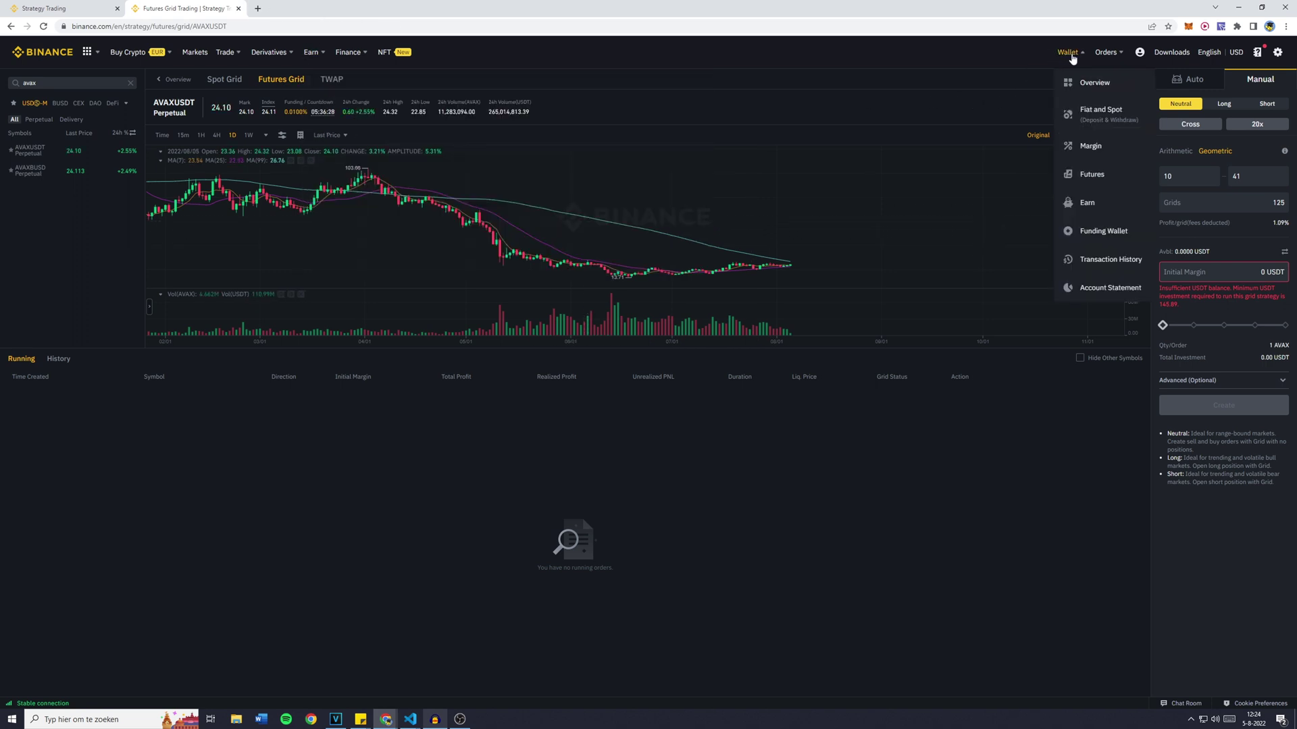
{"action": "middle_click", "coordinate": [1108, 124]}
{"action": "left_click", "coordinate": [270, 8]}
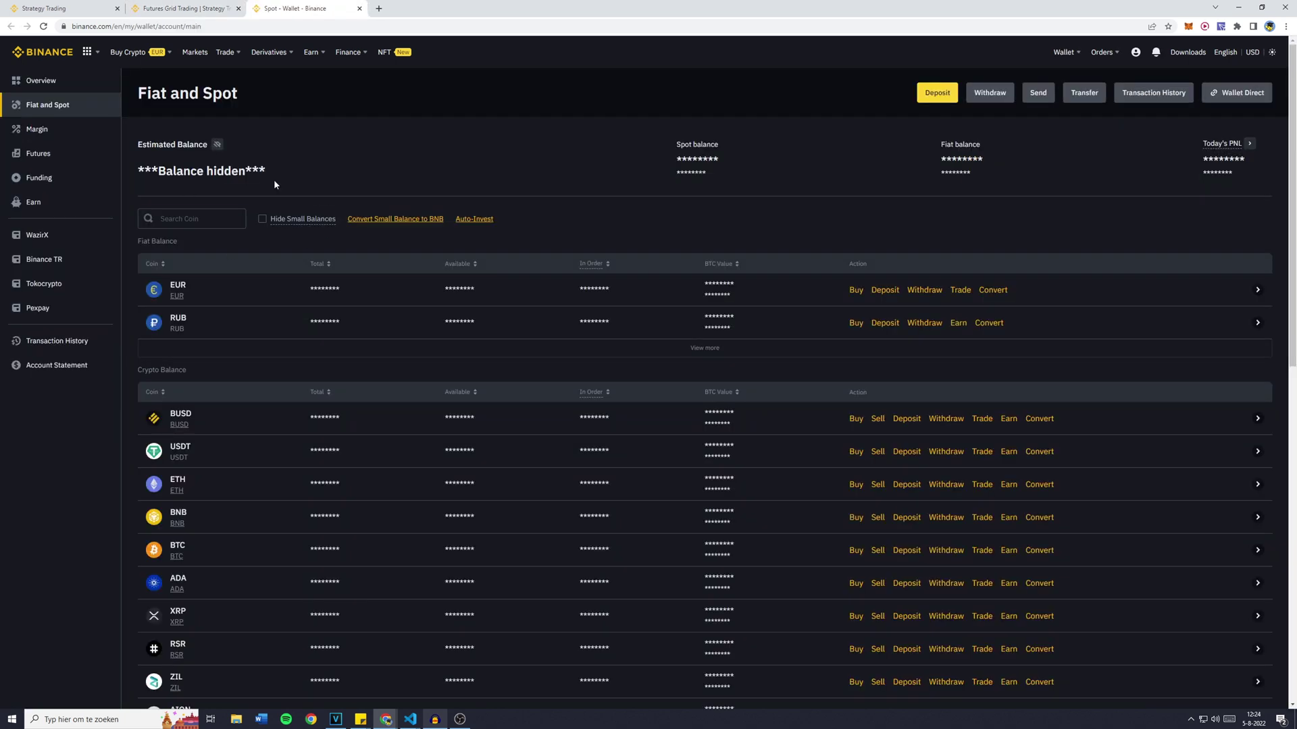
{"action": "scroll", "coordinate": [227, 346], "scroll_direction": "down", "scroll_amount": 1}
{"action": "scroll", "coordinate": [227, 346], "scroll_direction": "down", "scroll_amount": 1}
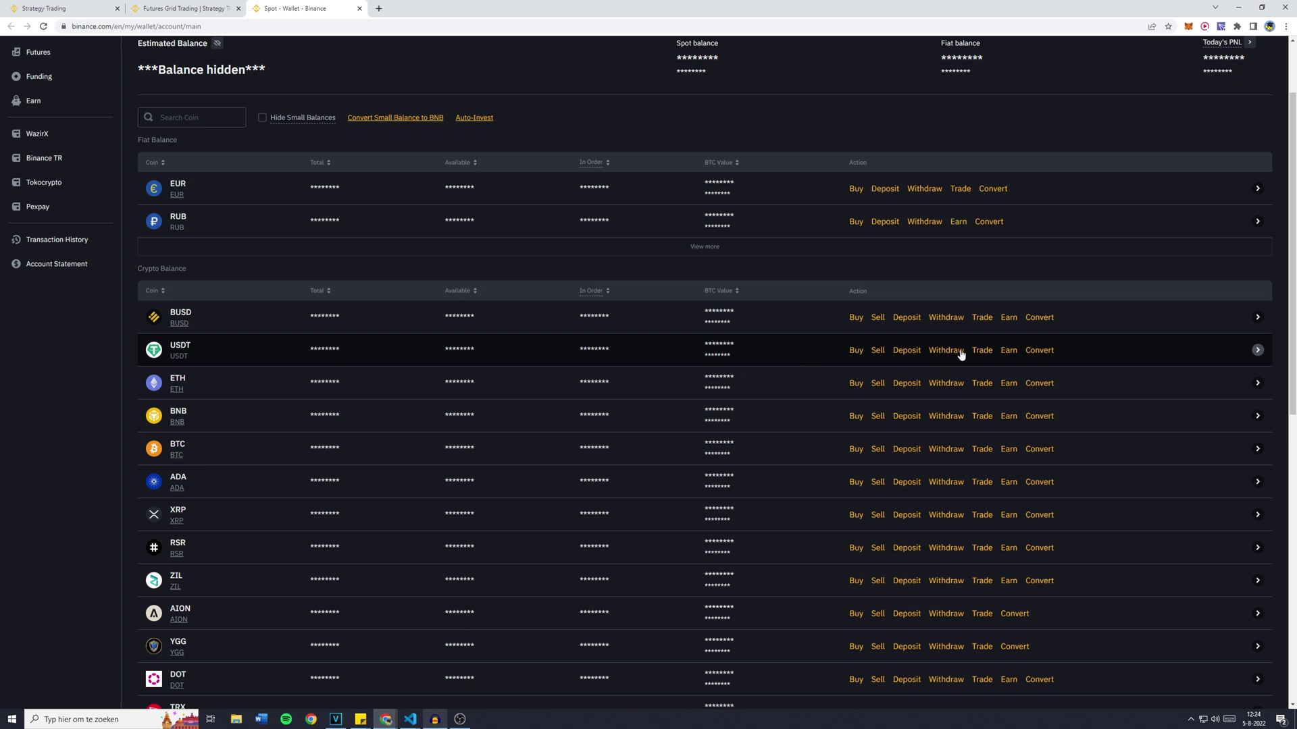
{"action": "scroll", "coordinate": [1105, 162], "scroll_direction": "up", "scroll_amount": 2}
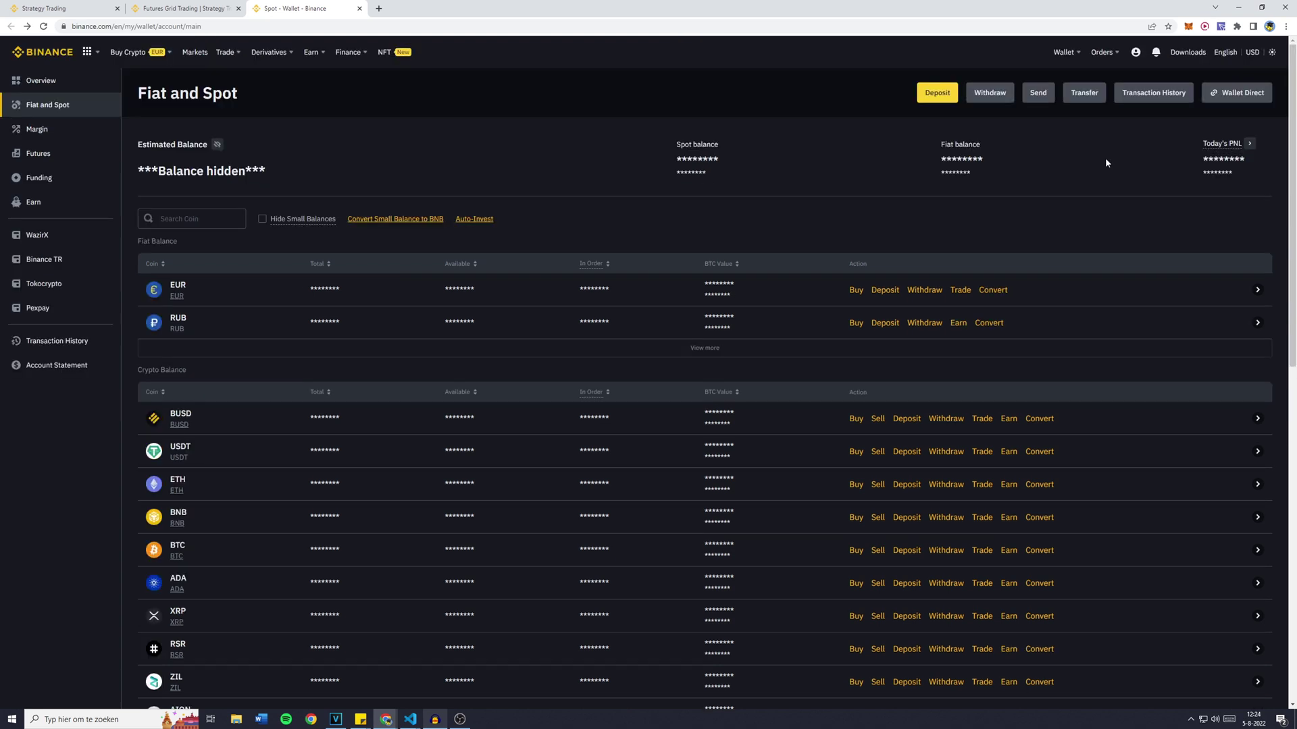
Transfer 150 USDT from Spot to USDⓈ-M Futures and return to the grid page
{"action": "left_click", "coordinate": [1088, 95]}
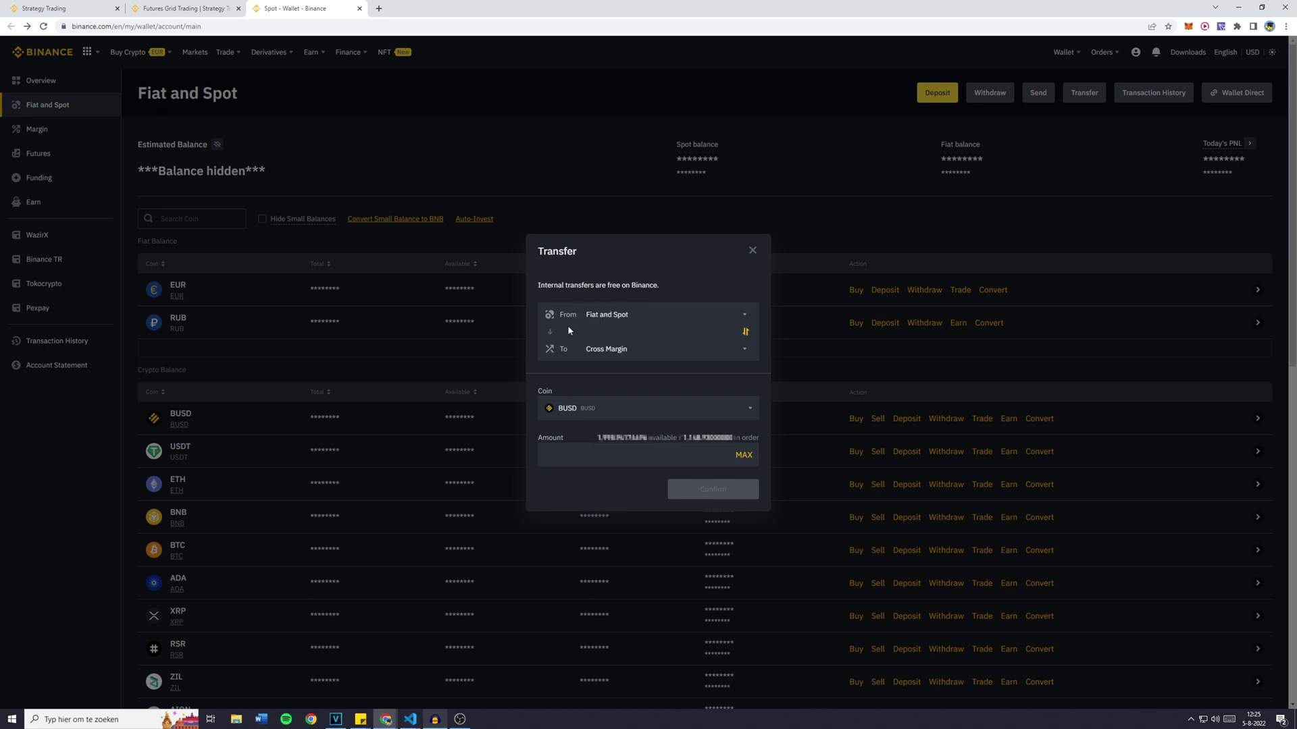
{"action": "left_click", "coordinate": [605, 351]}
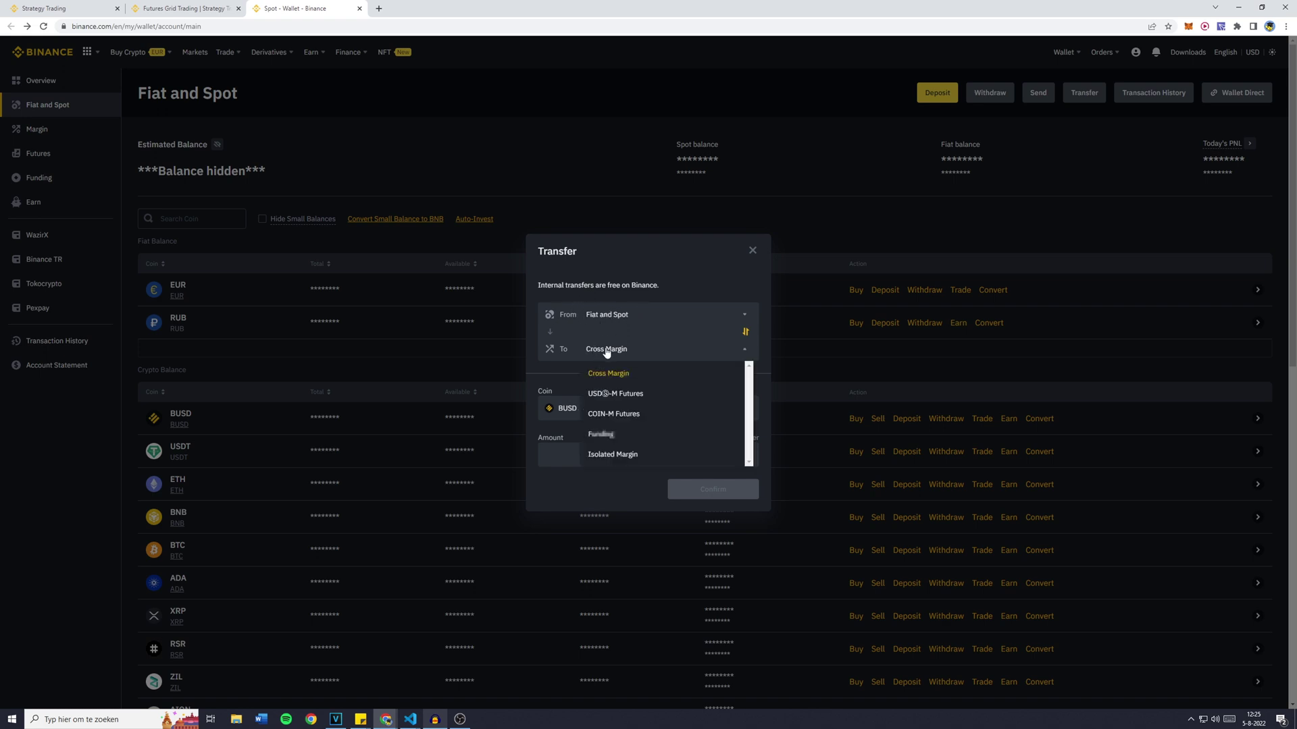
{"action": "left_click", "coordinate": [673, 397]}
{"action": "left_click", "coordinate": [634, 415]}
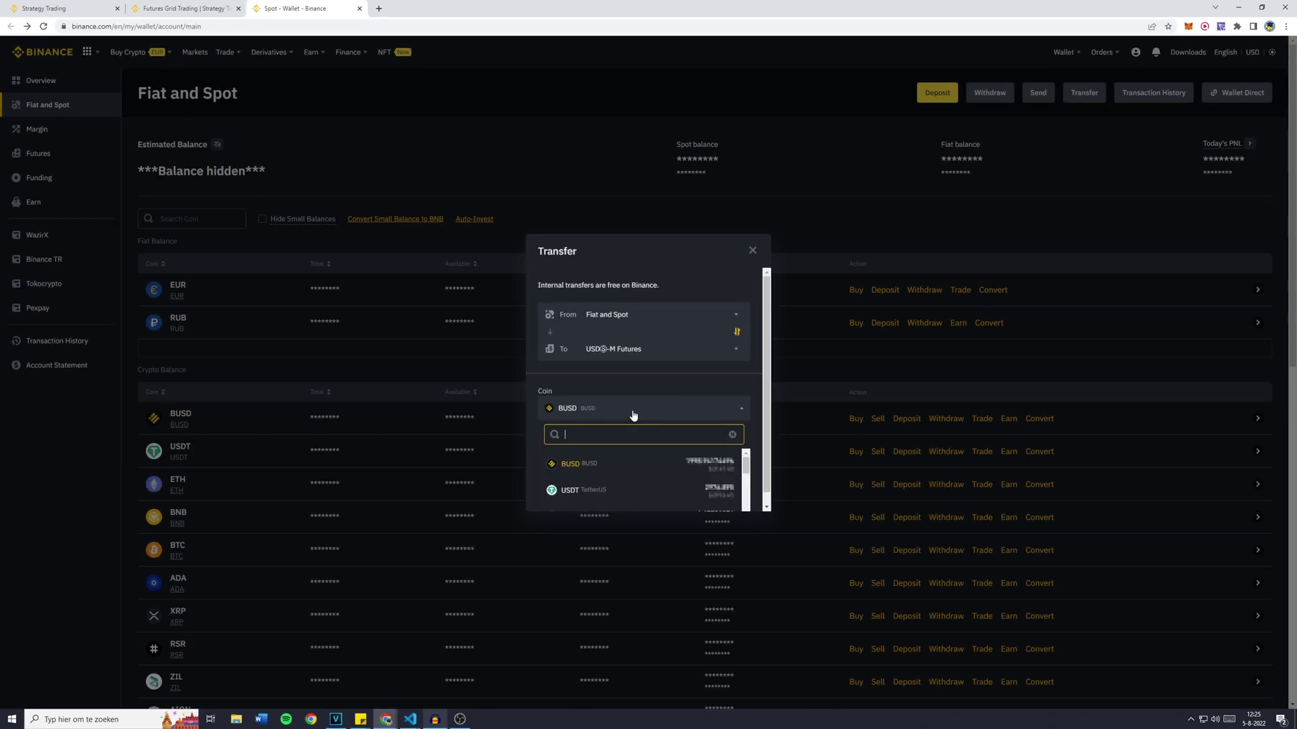
{"action": "left_click", "coordinate": [609, 489]}
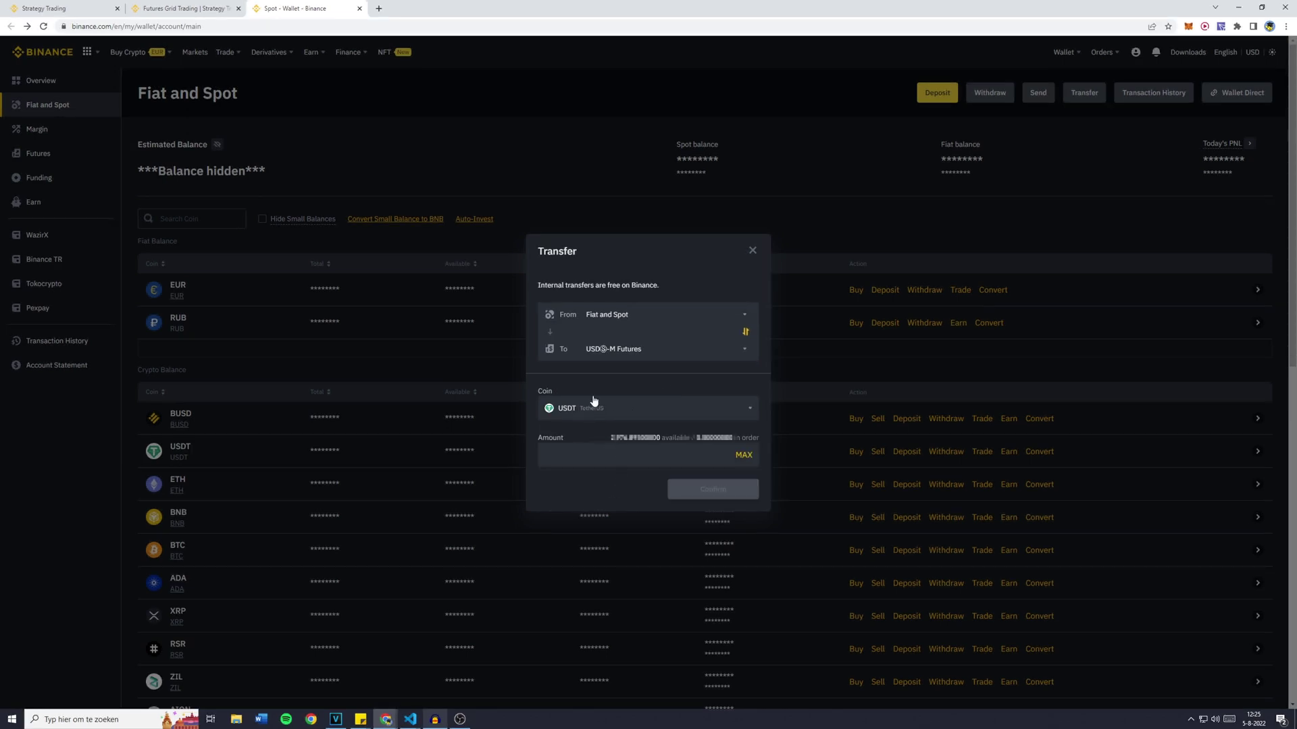
{"action": "left_click", "coordinate": [645, 459]}
{"action": "type", "text": "150"}
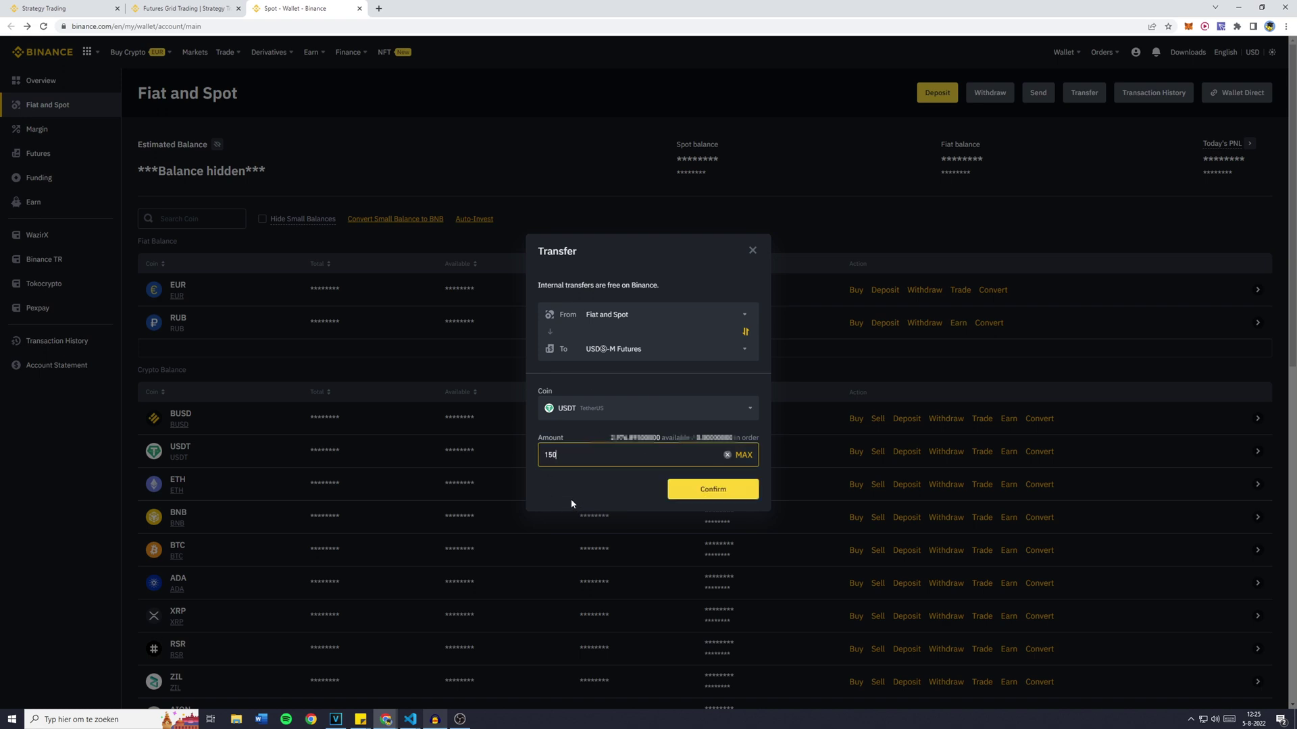
{"action": "left_click", "coordinate": [702, 489]}
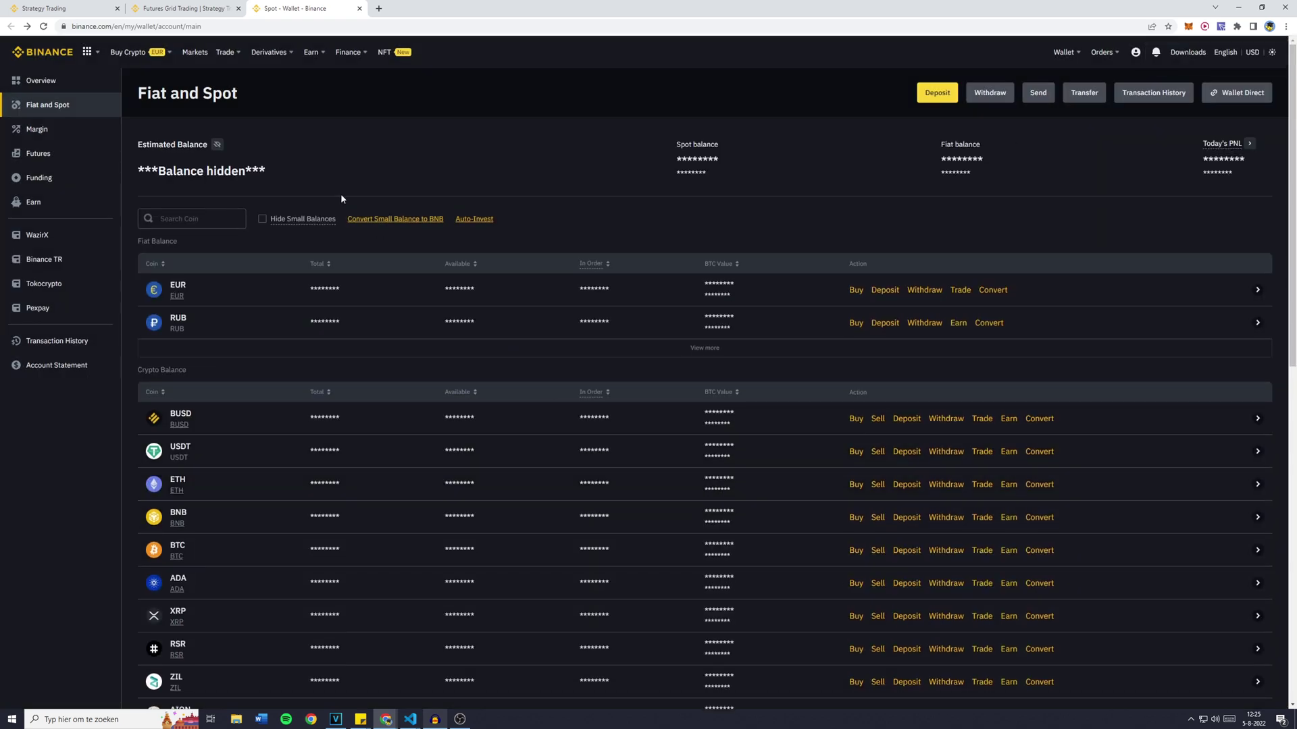
{"action": "left_click", "coordinate": [196, 7]}
Close the wallet tab and enter 150 USDT as the grid's initial margin
{"action": "left_click", "coordinate": [359, 8]}
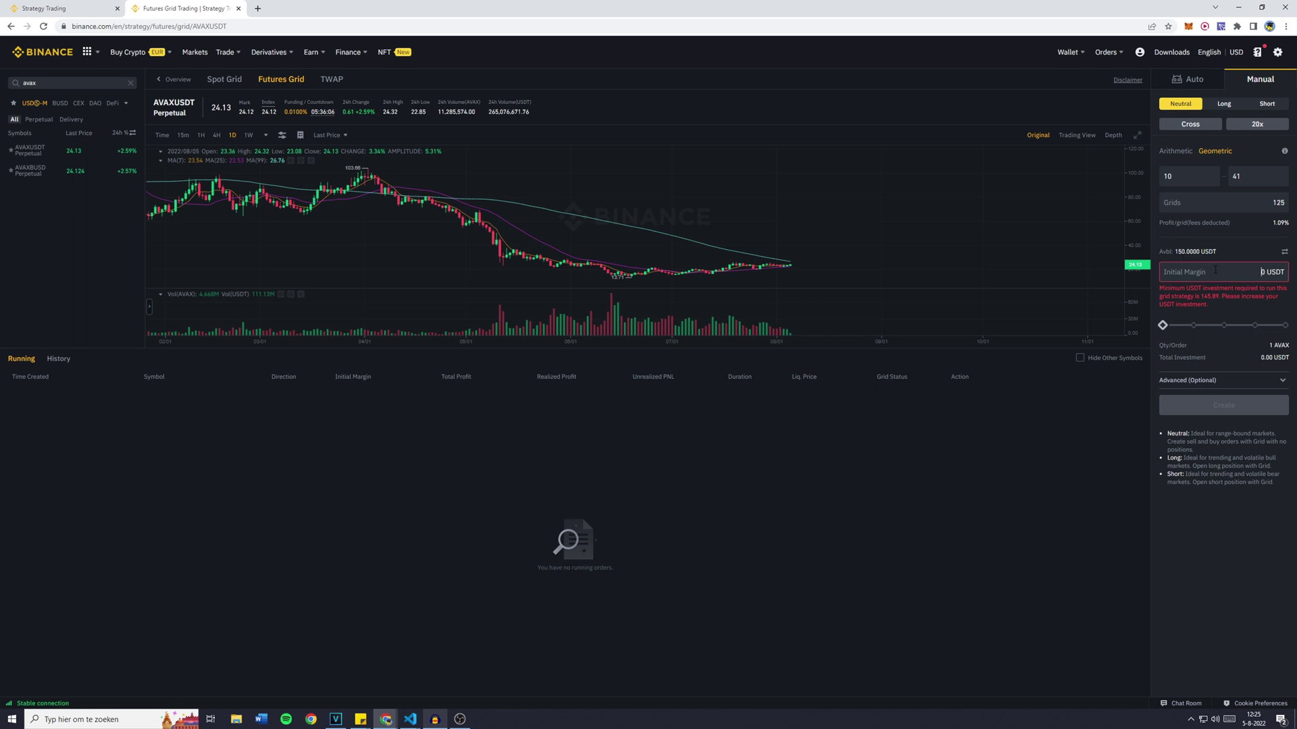
{"action": "type", "text": "150"}
{"action": "left_click", "coordinate": [1246, 330]}
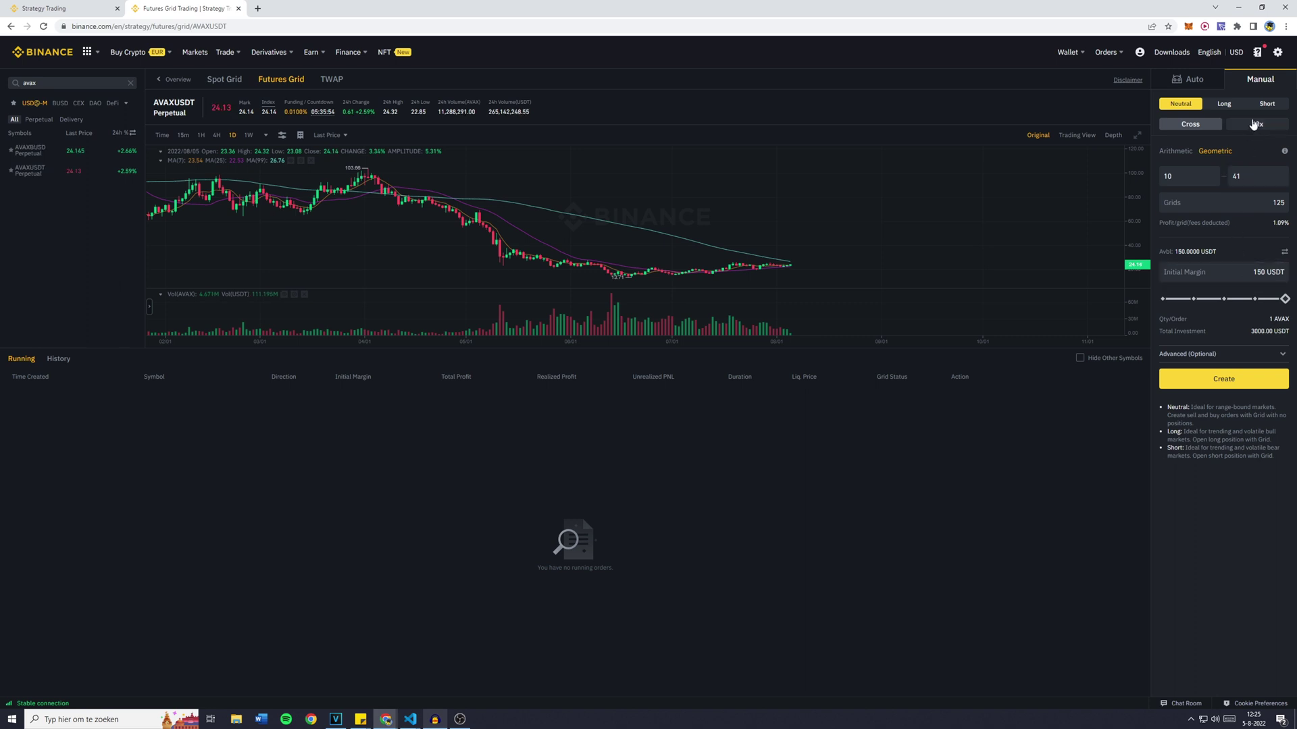
Change the AVAXUSDT margin mode from Cross to Isolated
{"action": "left_click", "coordinate": [1190, 127]}
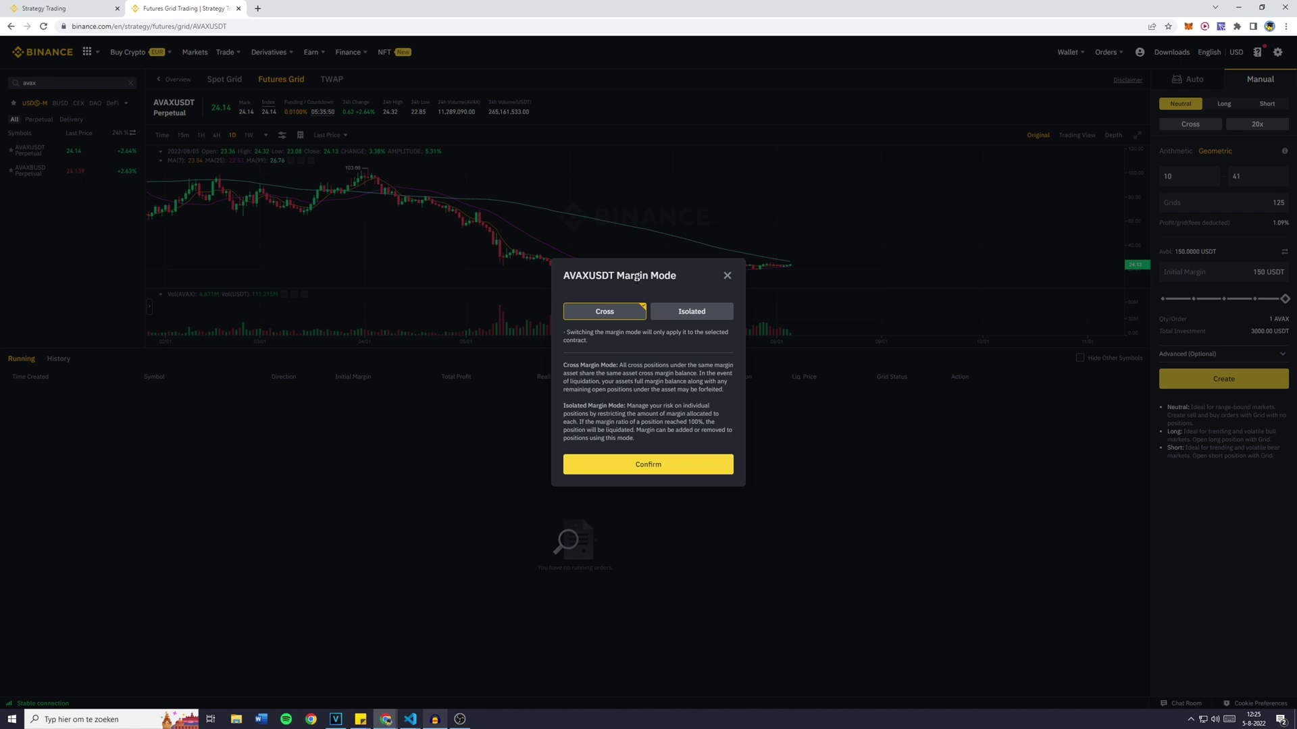
{"action": "triple_click", "coordinate": [636, 278]}
{"action": "left_click", "coordinate": [638, 310]}
{"action": "left_click", "coordinate": [678, 318]}
{"action": "left_click", "coordinate": [616, 311]}
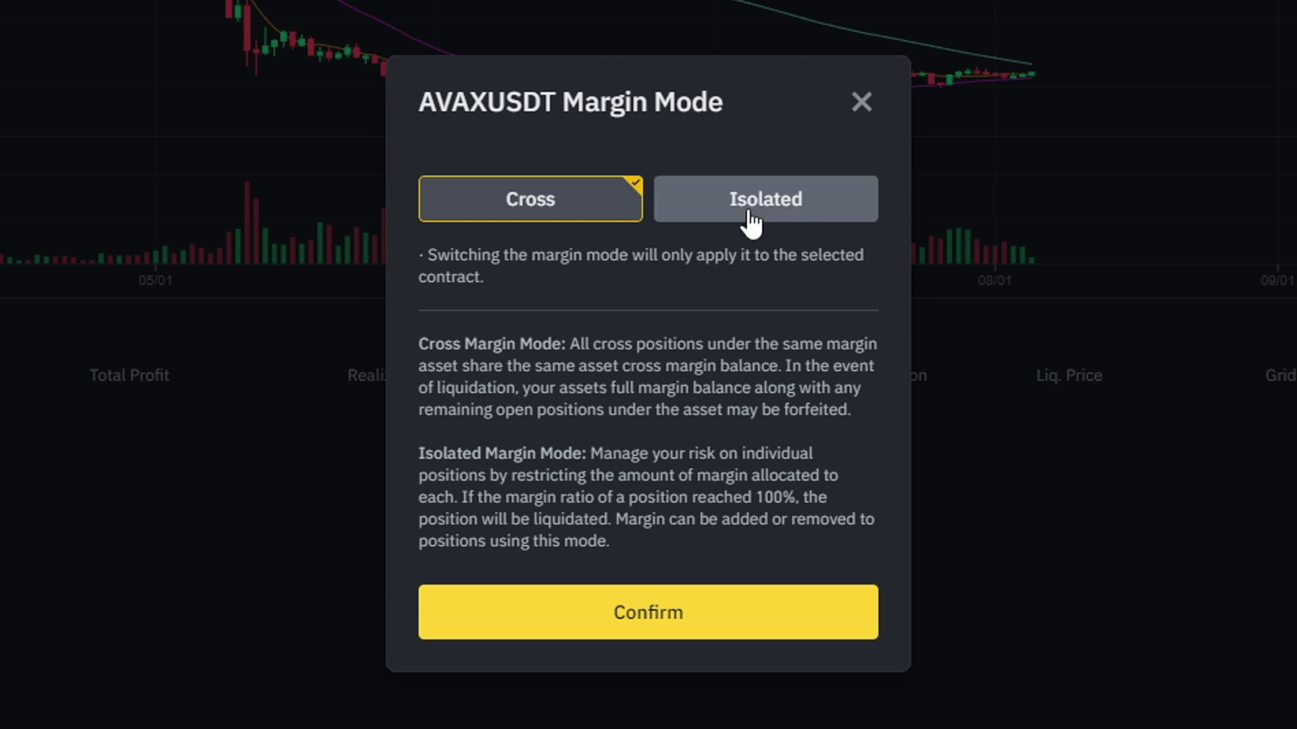
{"action": "left_click", "coordinate": [702, 203]}
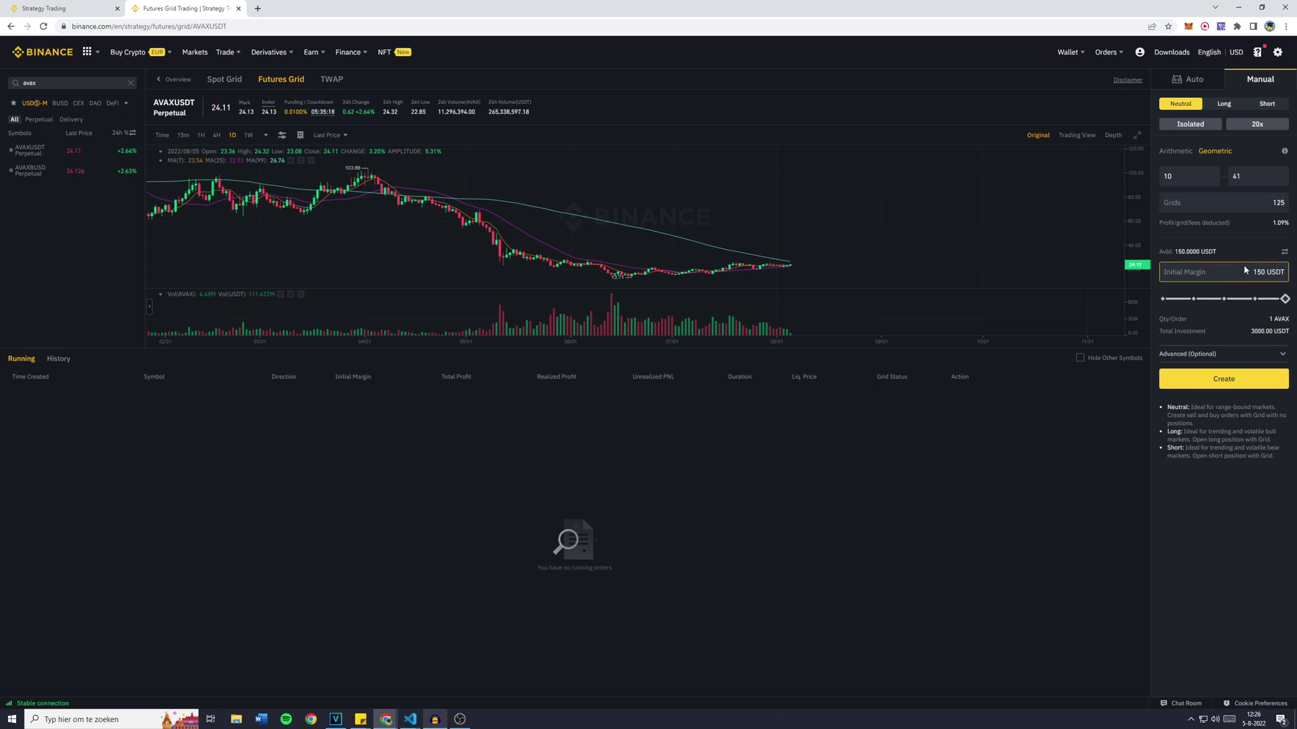
Lower the AVAXUSDT grid leverage from 20x to 2x
{"action": "left_click", "coordinate": [1257, 125]}
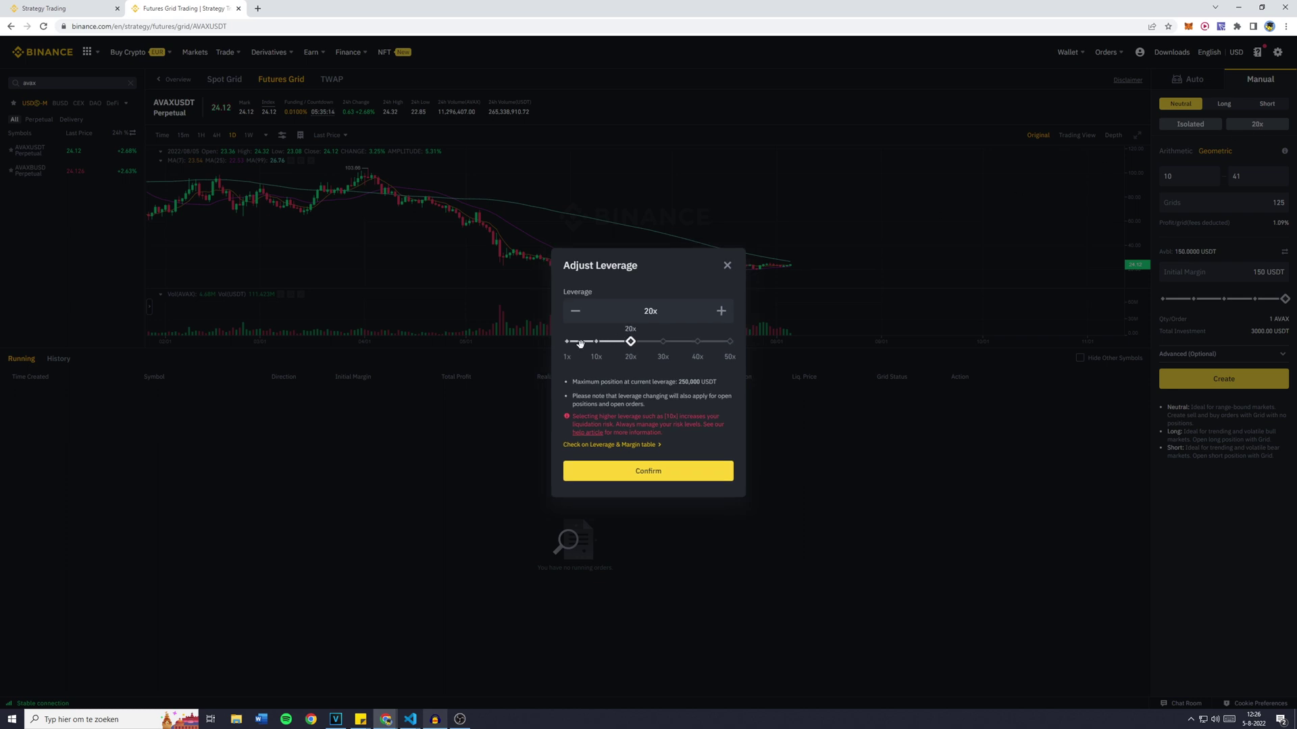
{"action": "left_click", "coordinate": [566, 347]}
{"action": "left_click_drag", "start_coordinate": [570, 341], "coordinate": [606, 340]}
{"action": "left_click", "coordinate": [575, 311]}
{"action": "left_click", "coordinate": [576, 311]}
{"action": "left_click", "coordinate": [575, 311]}
{"action": "left_click", "coordinate": [576, 311]}
{"action": "left_click", "coordinate": [576, 311]}
{"action": "left_click", "coordinate": [576, 311]}
{"action": "left_click", "coordinate": [576, 312]}
{"action": "left_click", "coordinate": [576, 312]}
{"action": "left_click", "coordinate": [575, 312]}
{"action": "left_click", "coordinate": [575, 312]}
{"action": "left_click", "coordinate": [575, 312]}
{"action": "left_click", "coordinate": [730, 470]}
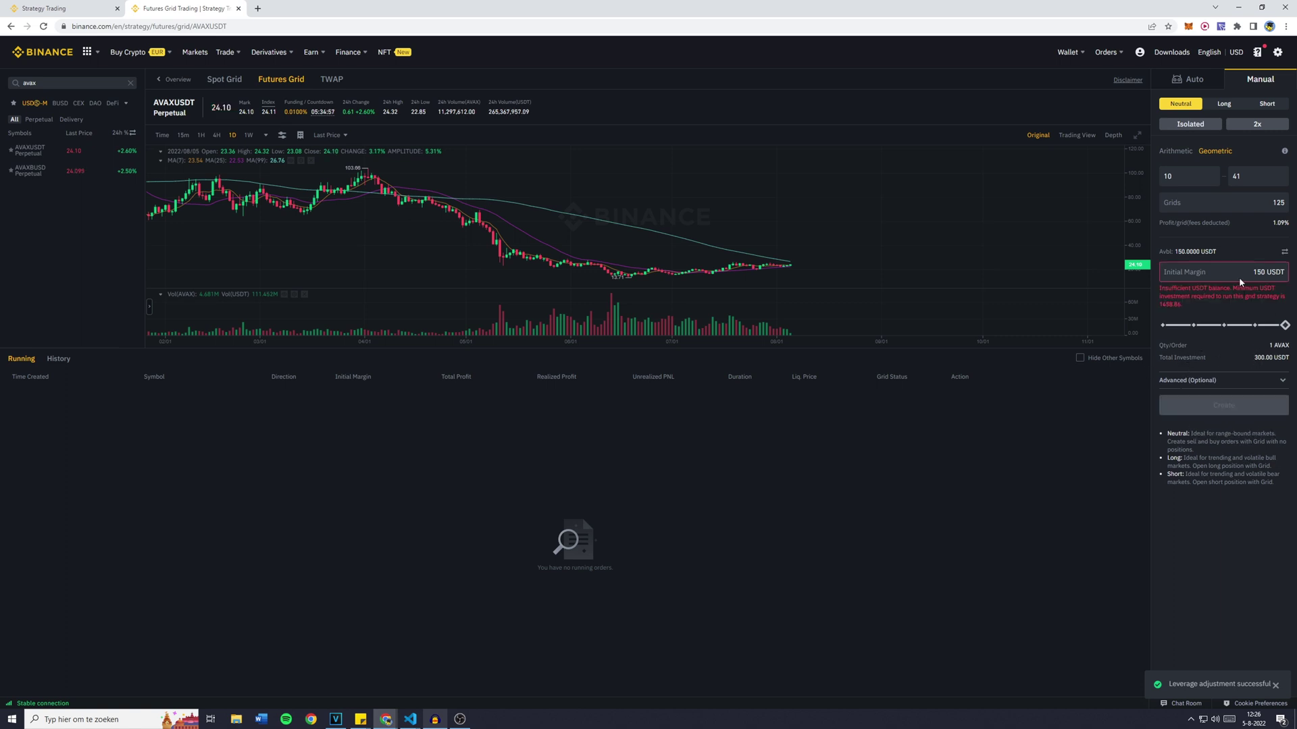
Clear the initial margin and raise the leverage to 5x, then to 10x
{"action": "key", "text": "BackSpace"}
{"action": "key", "text": "BackSpace"}
{"action": "key", "text": "BackSpace"}
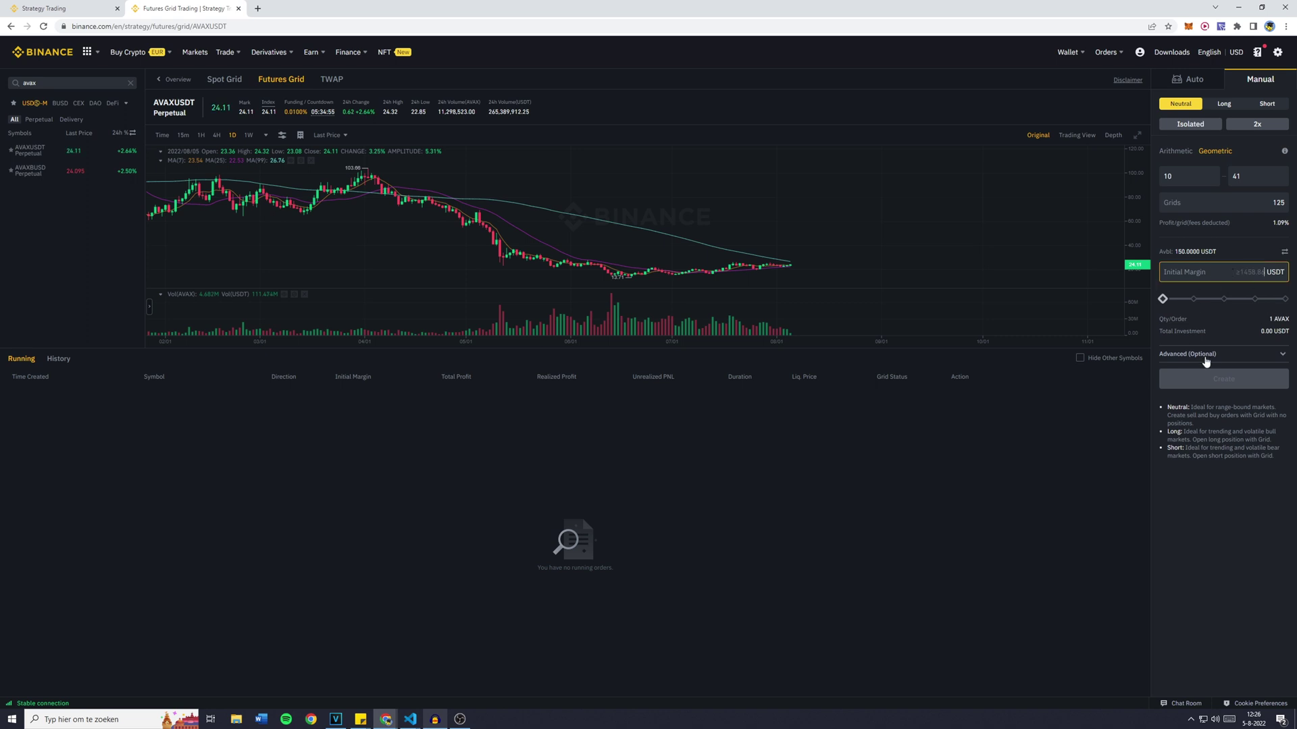
{"action": "left_click", "coordinate": [1248, 126]}
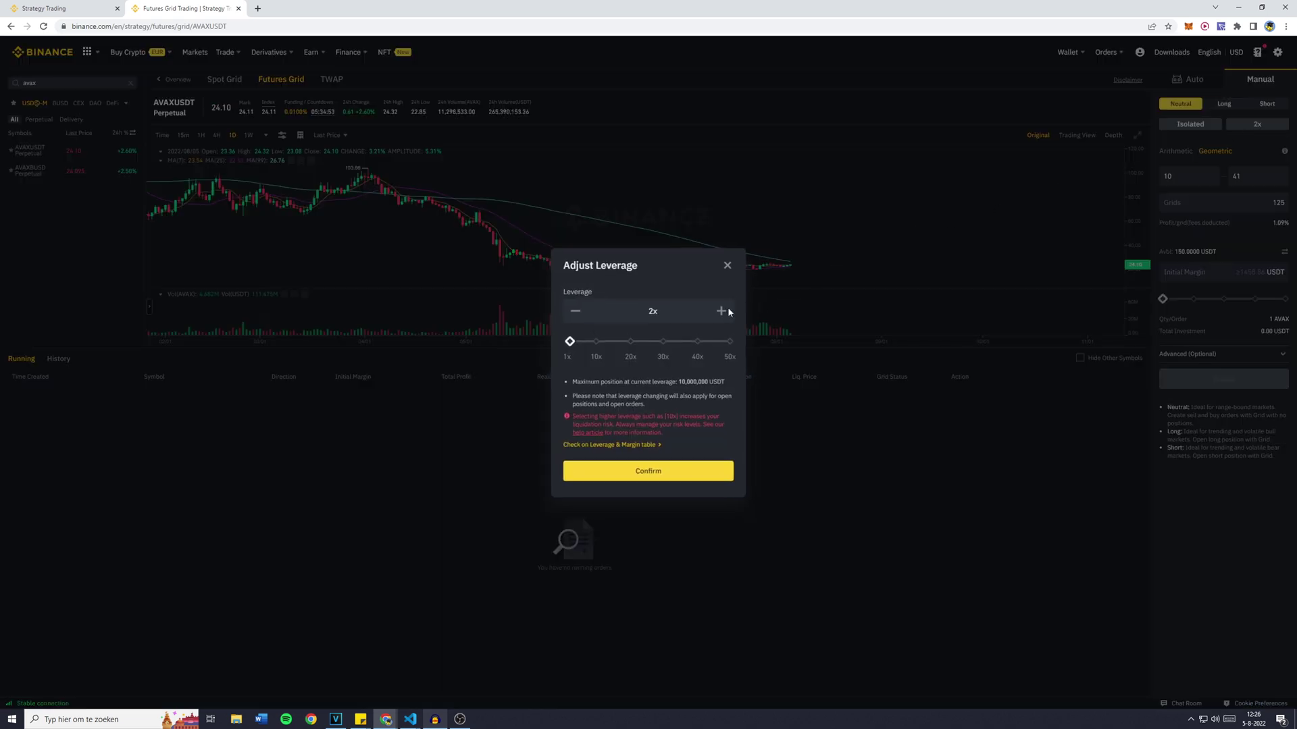
{"action": "left_click_drag", "start_coordinate": [574, 347], "coordinate": [579, 342]}
{"action": "left_click", "coordinate": [649, 475]}
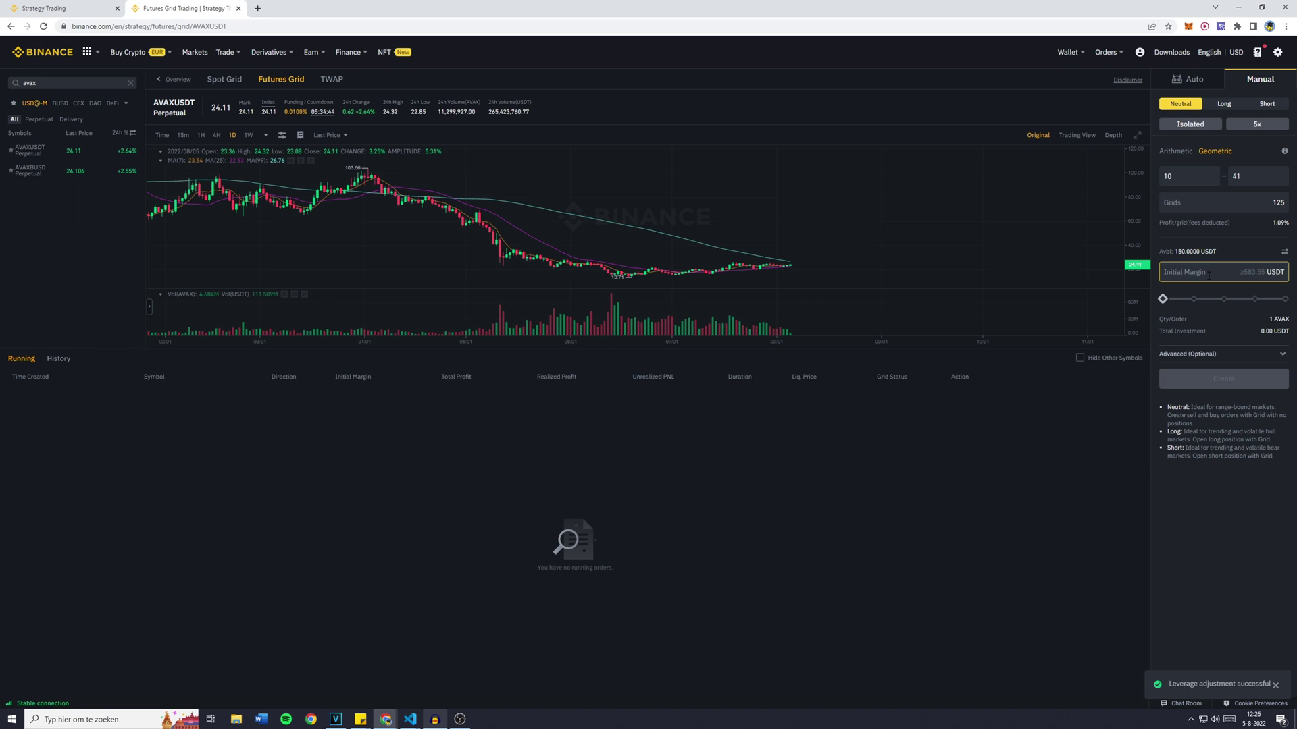
{"action": "left_click", "coordinate": [1240, 132]}
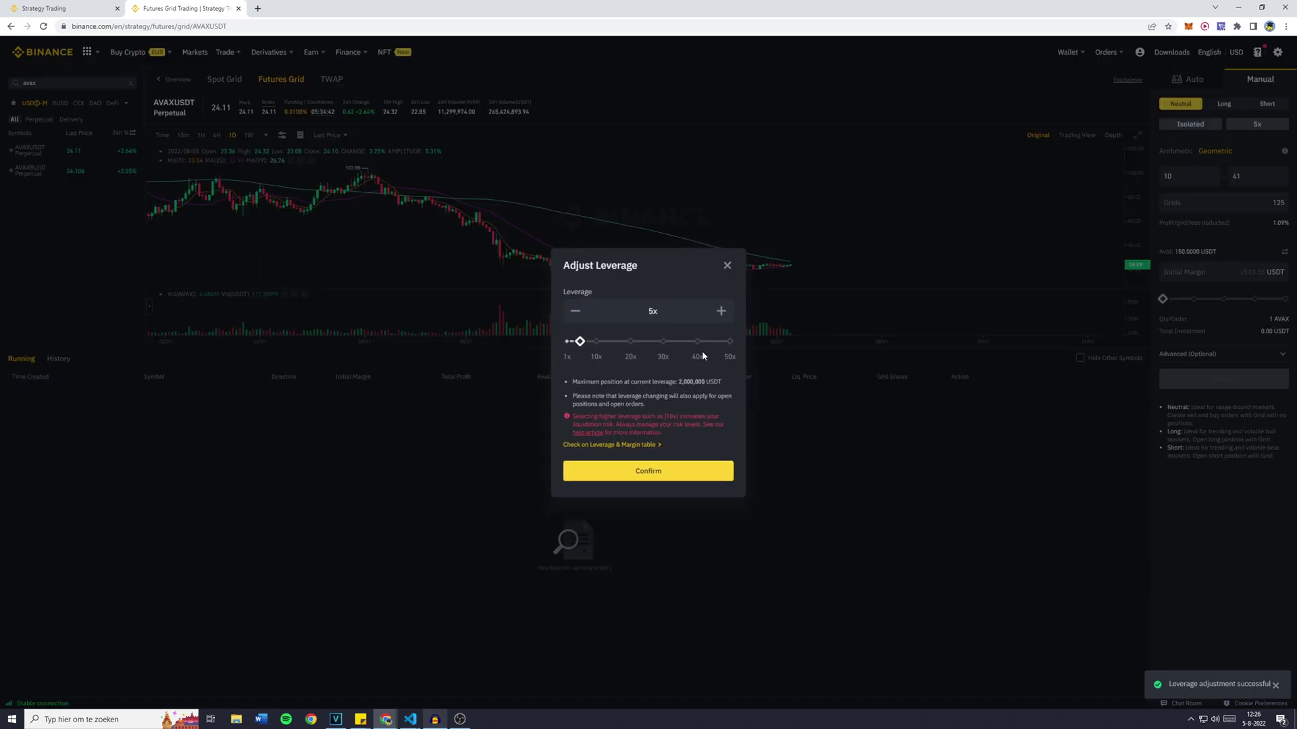
{"action": "left_click", "coordinate": [595, 342]}
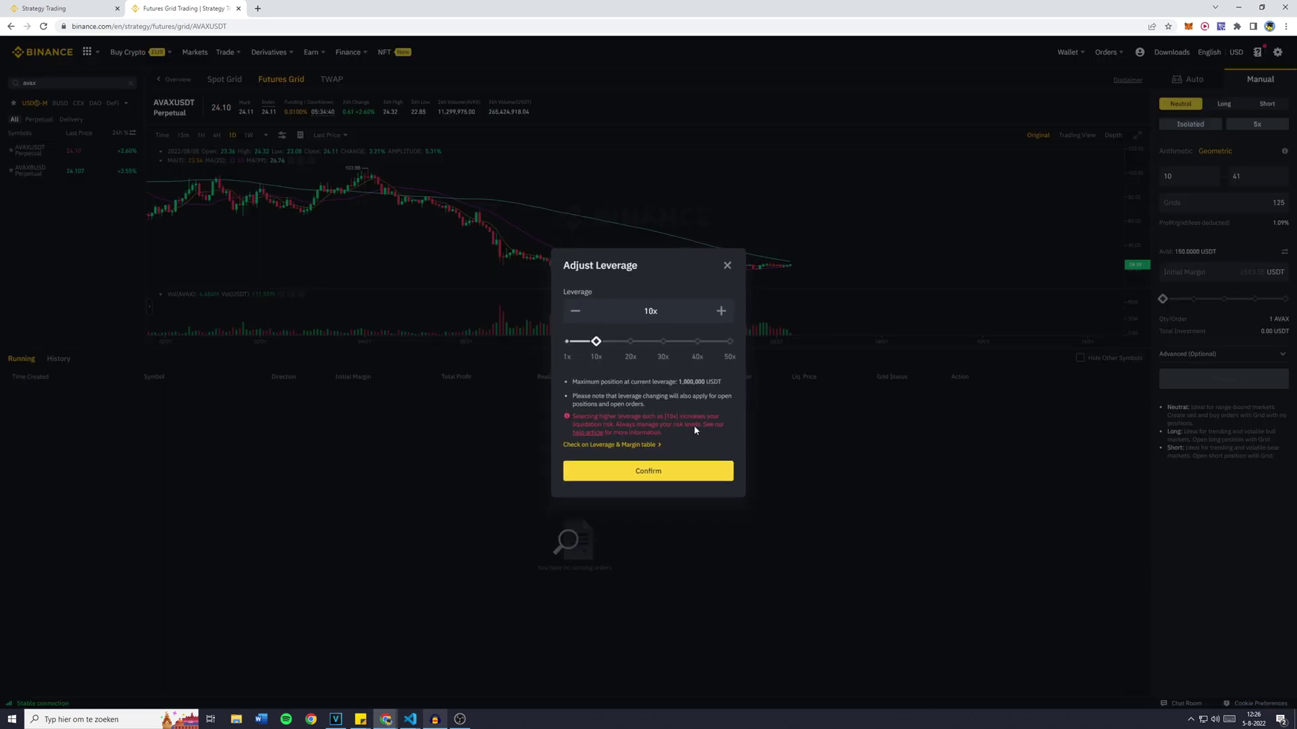
{"action": "left_click", "coordinate": [659, 477]}
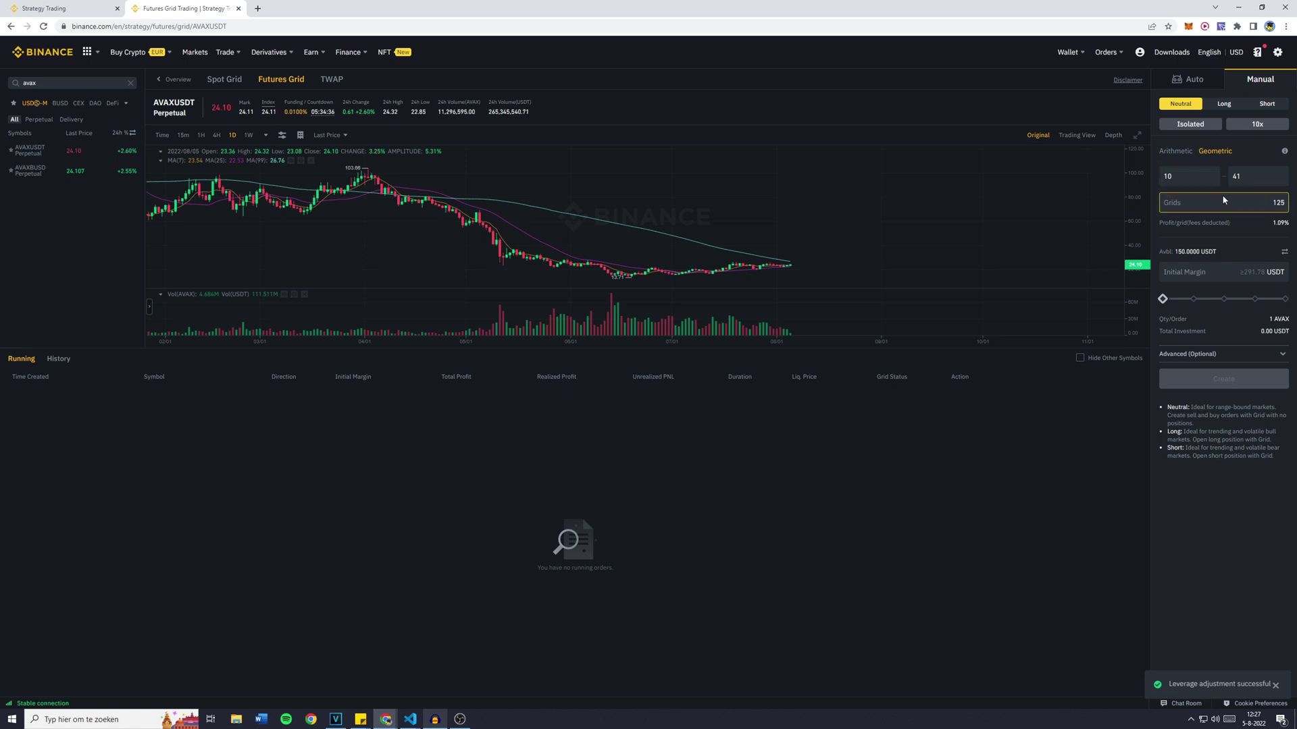
{"action": "left_click_drag", "start_coordinate": [1225, 197], "coordinate": [1287, 199]}
Set the AVAXUSDT grid price range to a lower price of 20 and an upper price of 30
{"action": "left_click_drag", "start_coordinate": [787, 277], "coordinate": [736, 277]}
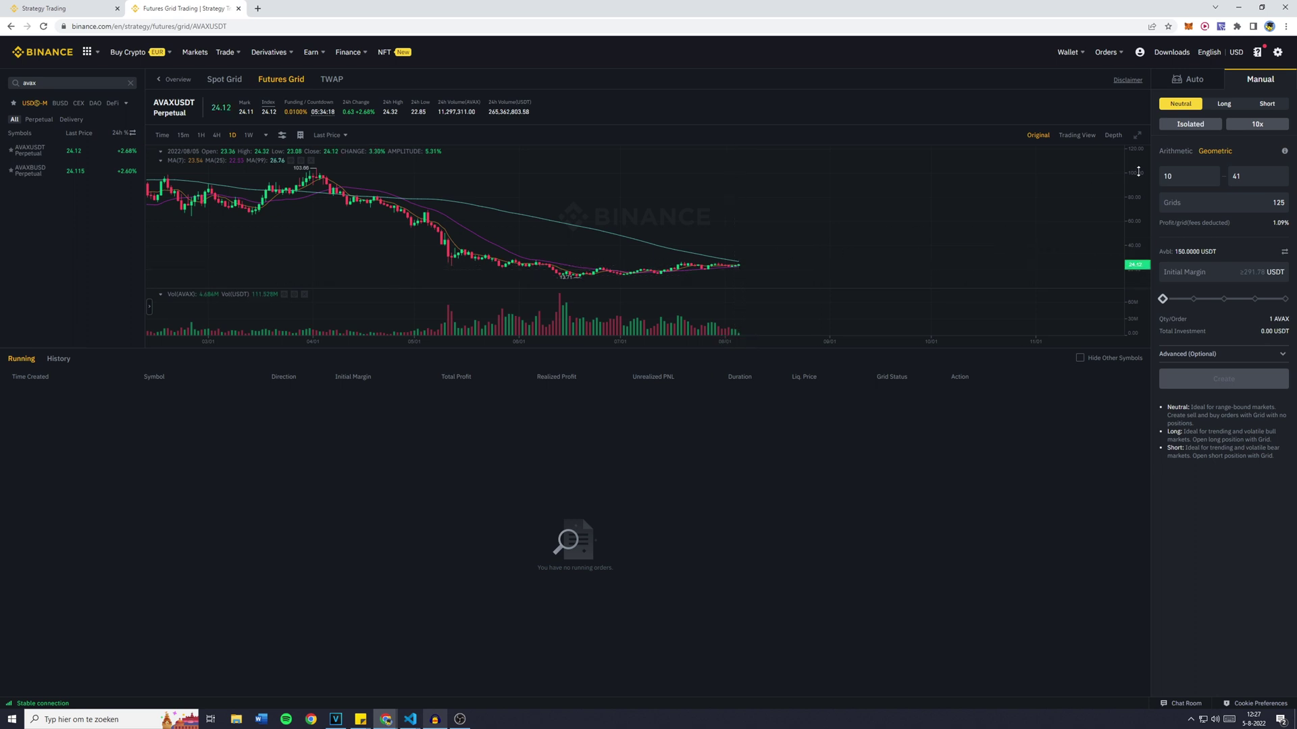
{"action": "double_click", "coordinate": [1162, 176]}
{"action": "type", "text": "20"}
{"action": "key", "text": "Tab"}
{"action": "type", "text": "30"}
Set the grid count to 55 and the initial margin to 150 USDT
{"action": "double_click", "coordinate": [1278, 203]}
{"action": "type", "text": "40"}
{"action": "key", "text": "BackSpace"}
{"action": "key", "text": "BackSpace"}
{"action": "type", "text": "60"}
{"action": "key", "text": "BackSpace"}
{"action": "key", "text": "BackSpace"}
{"action": "type", "text": "55"}
{"action": "left_click", "coordinate": [1219, 273]}
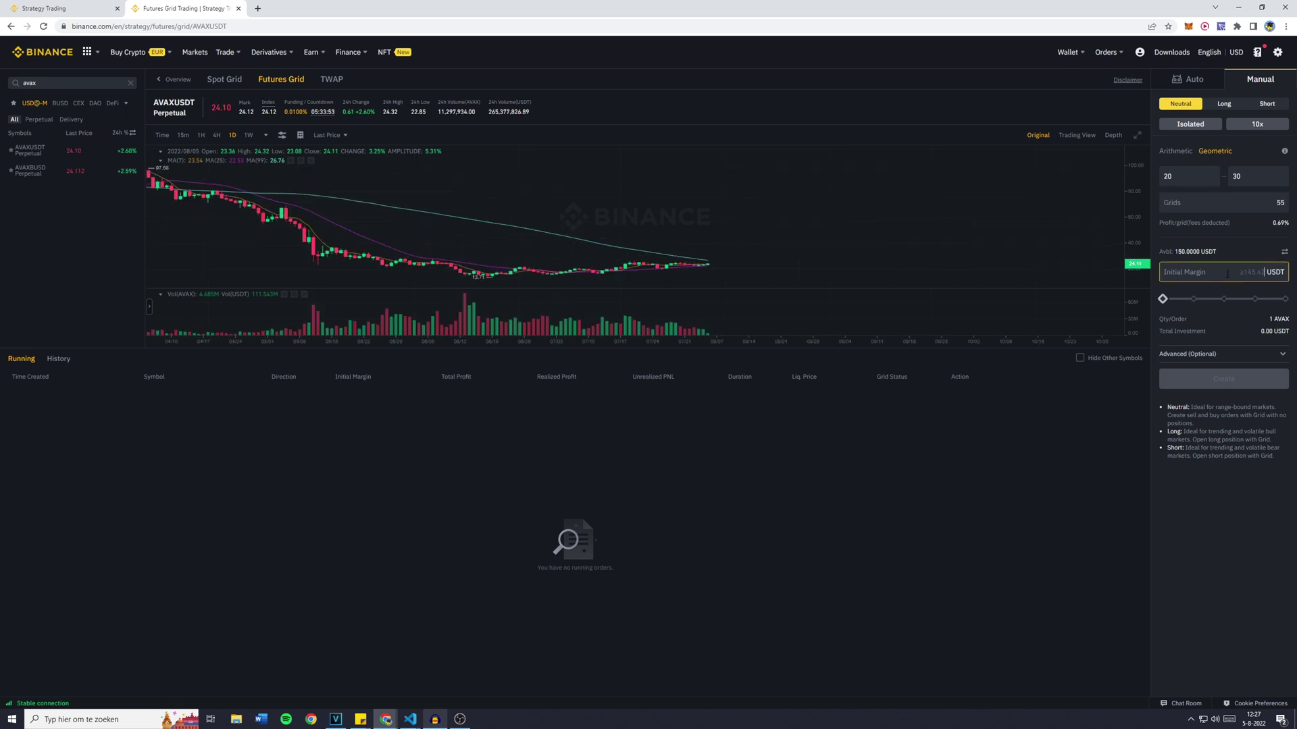
{"action": "type", "text": "150"}
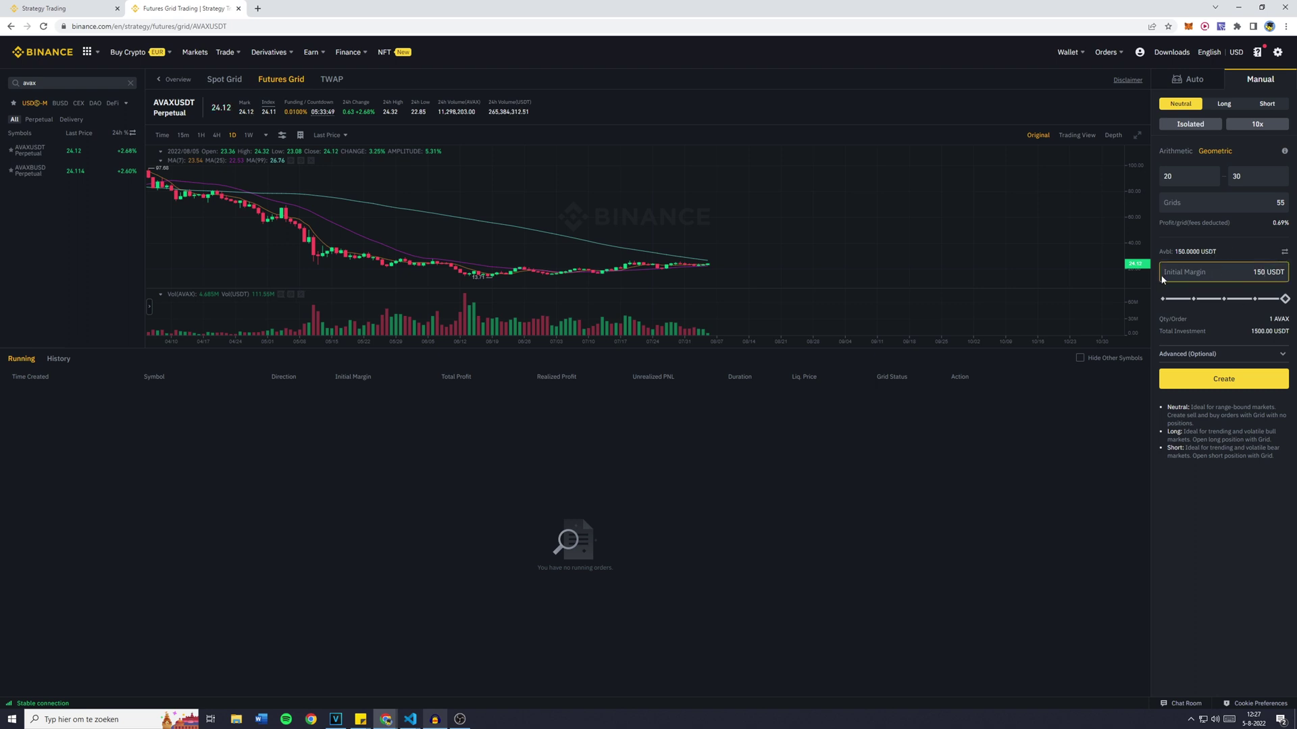
{"action": "left_click", "coordinate": [1218, 347]}
{"action": "left_click", "coordinate": [1196, 354]}
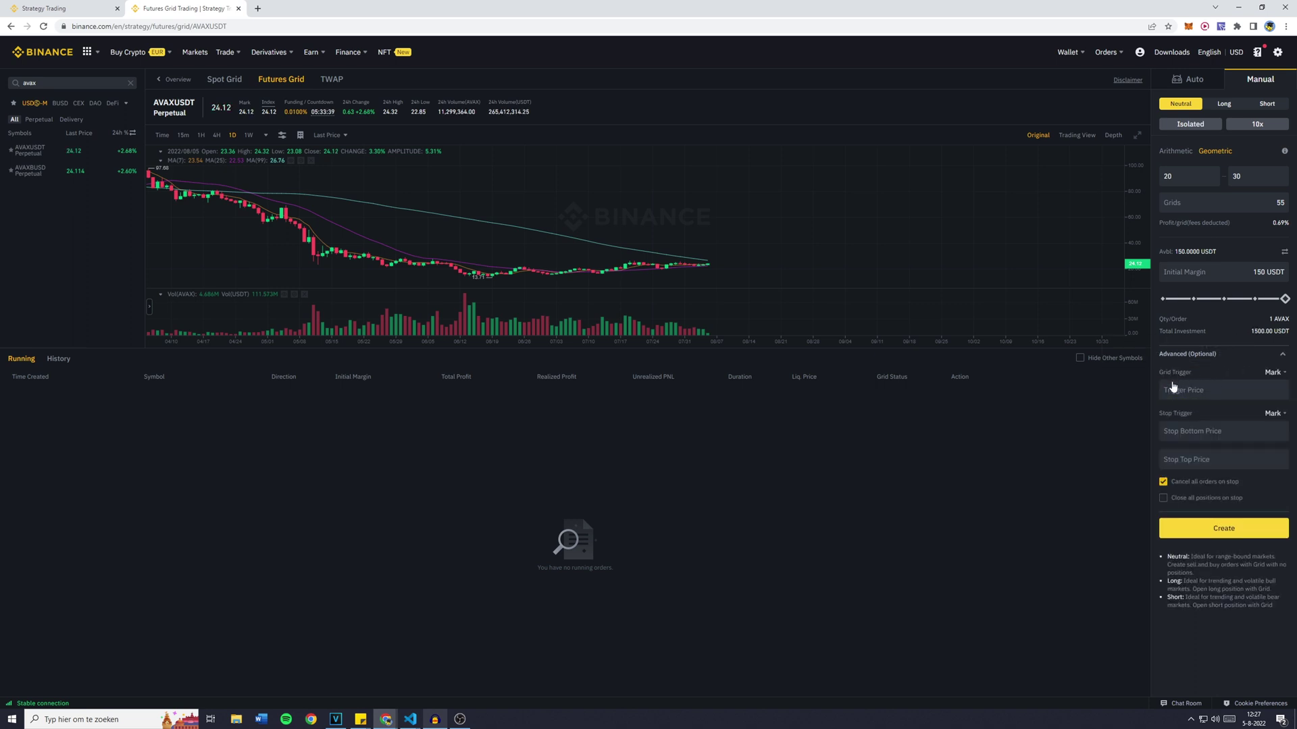
{"action": "left_click", "coordinate": [1219, 432]}
{"action": "left_click", "coordinate": [1271, 413]}
{"action": "left_click", "coordinate": [1206, 431]}
{"action": "mouse_move", "coordinate": [1194, 483]}
{"action": "left_click", "coordinate": [1215, 355]}
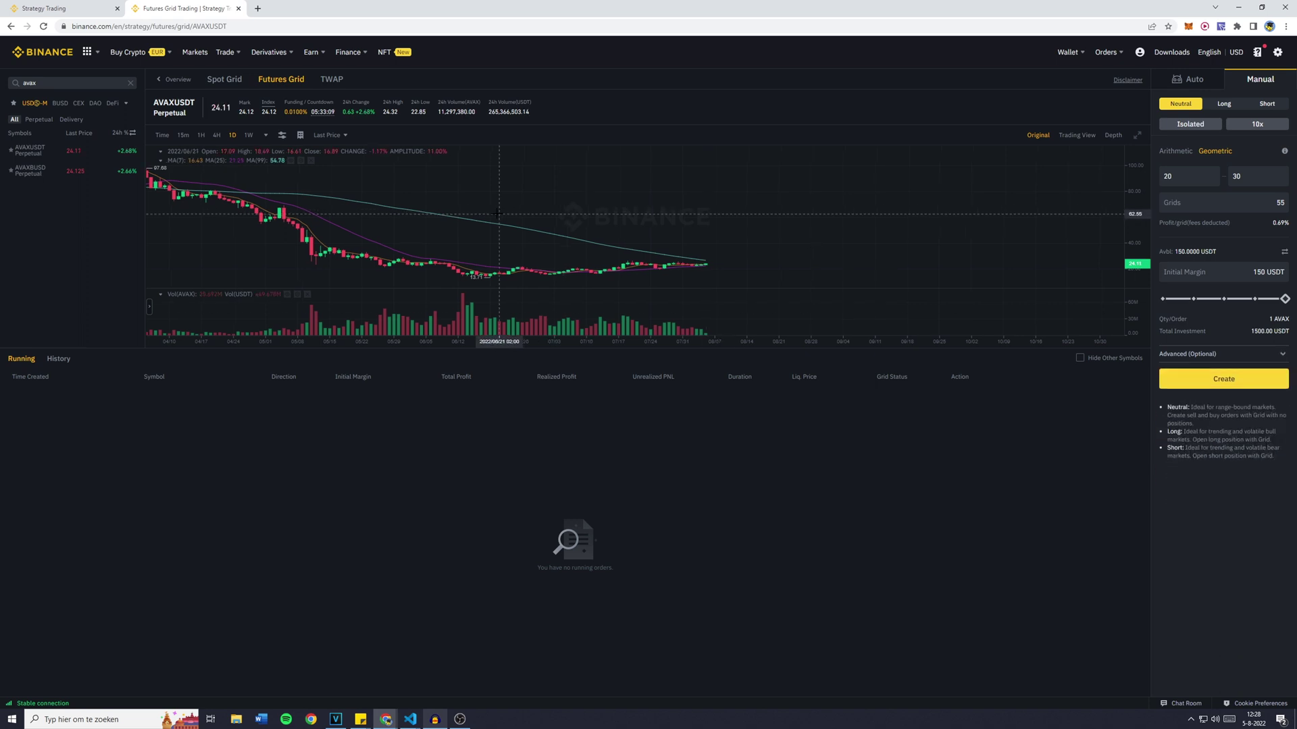
{"action": "left_click_drag", "start_coordinate": [765, 275], "coordinate": [723, 275]}
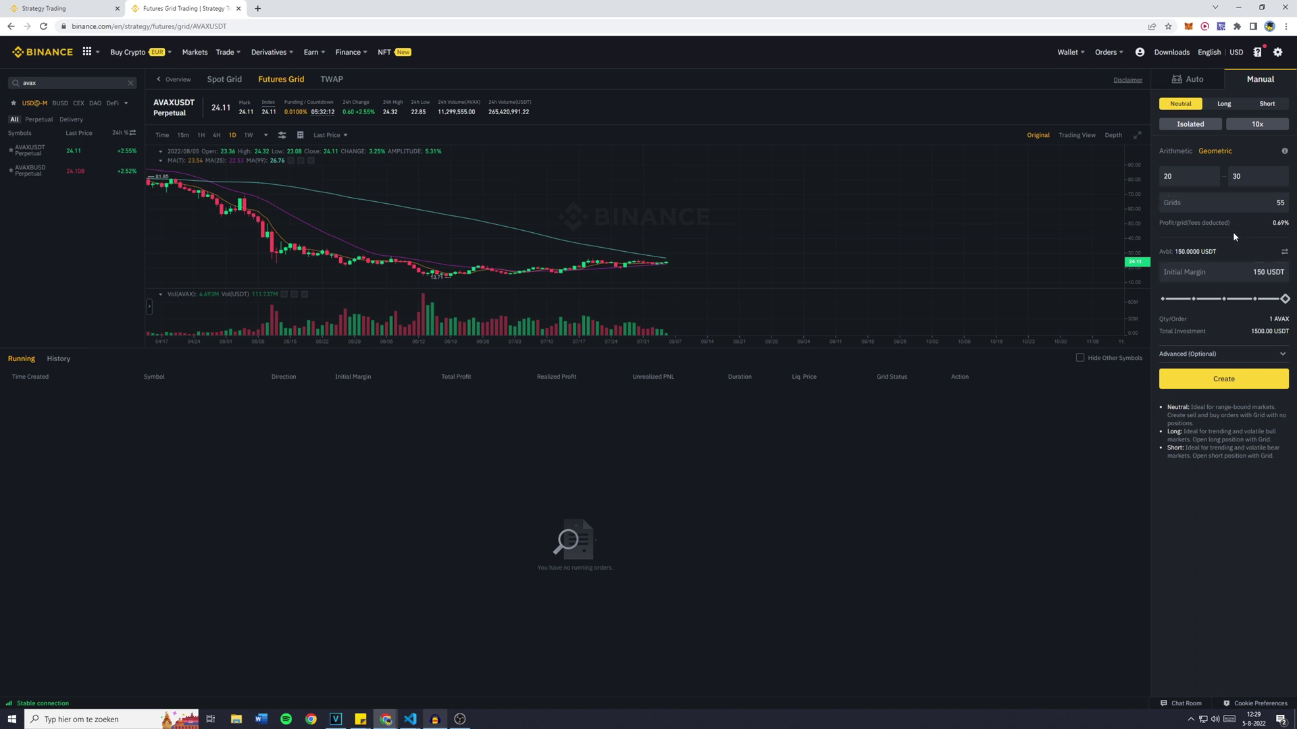
{"action": "left_click", "coordinate": [1224, 378]}
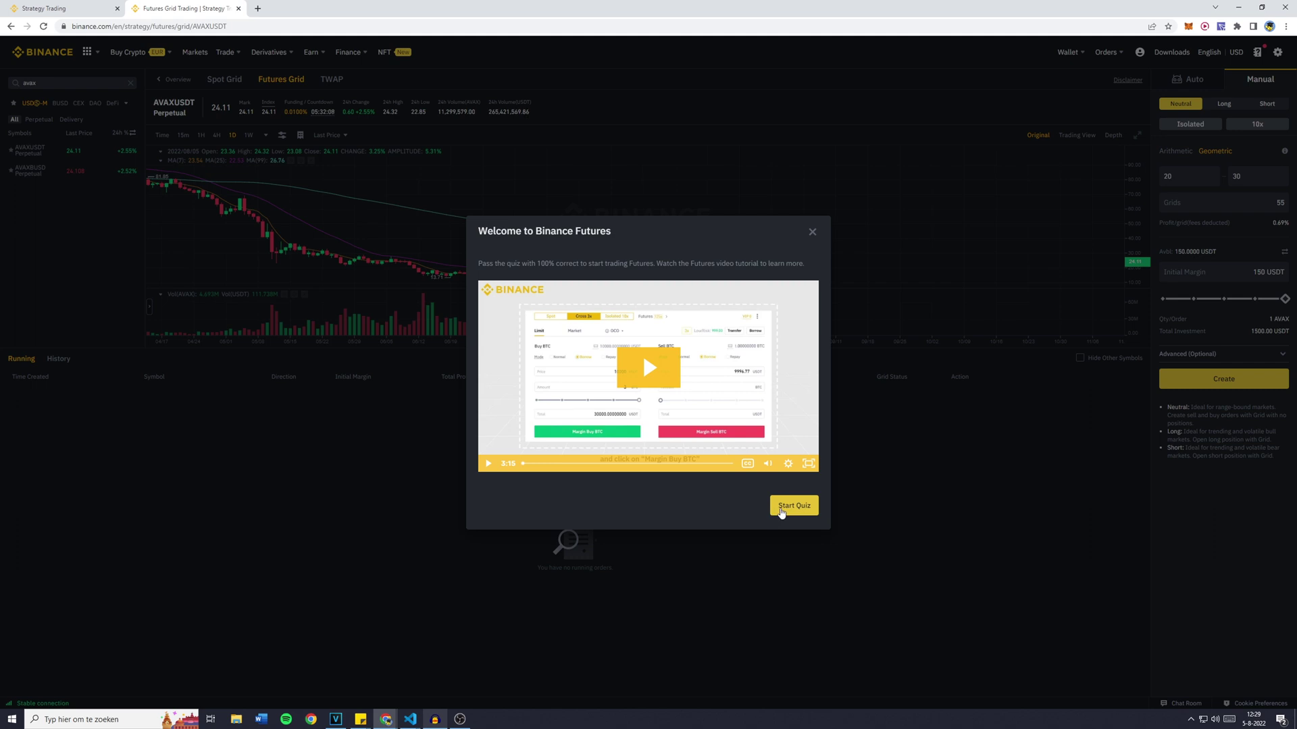
Complete and pass the 14-question Binance Futures quiz, then create the AVAXUSDT grid bot
{"action": "left_click", "coordinate": [780, 510]}
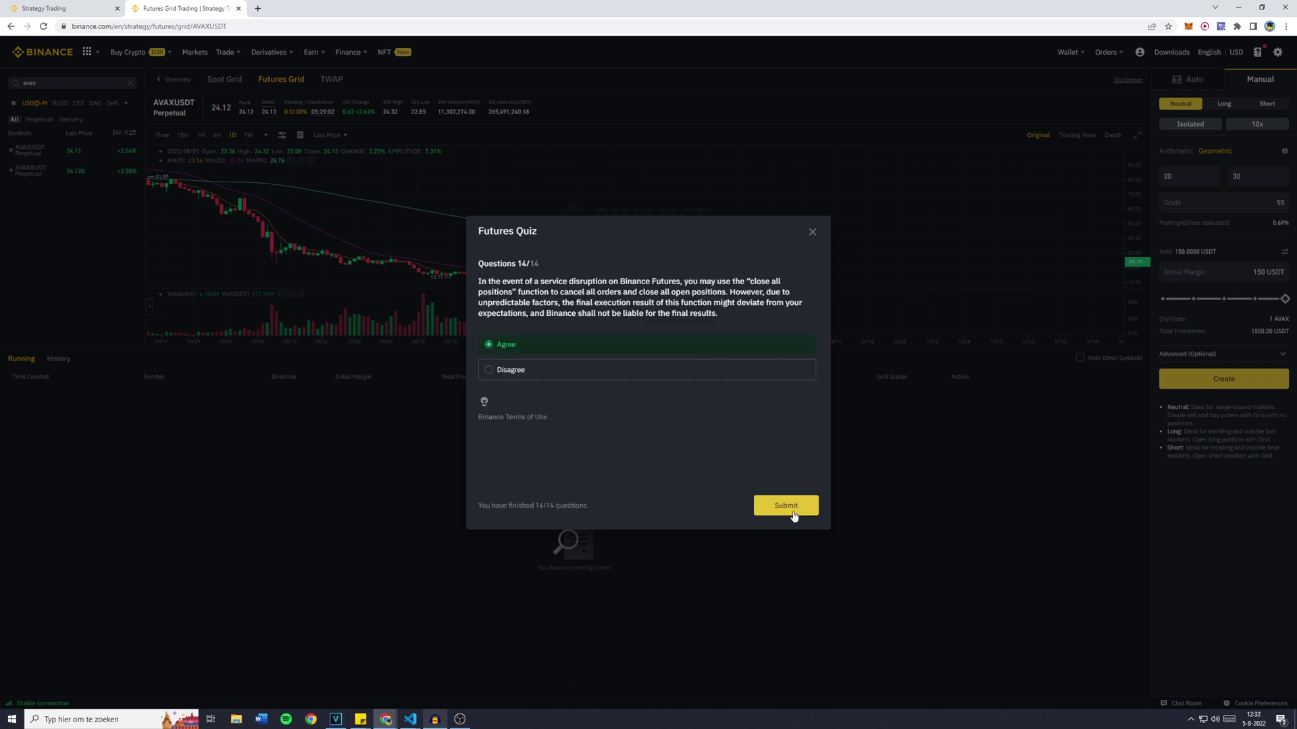
{"action": "left_click", "coordinate": [793, 513]}
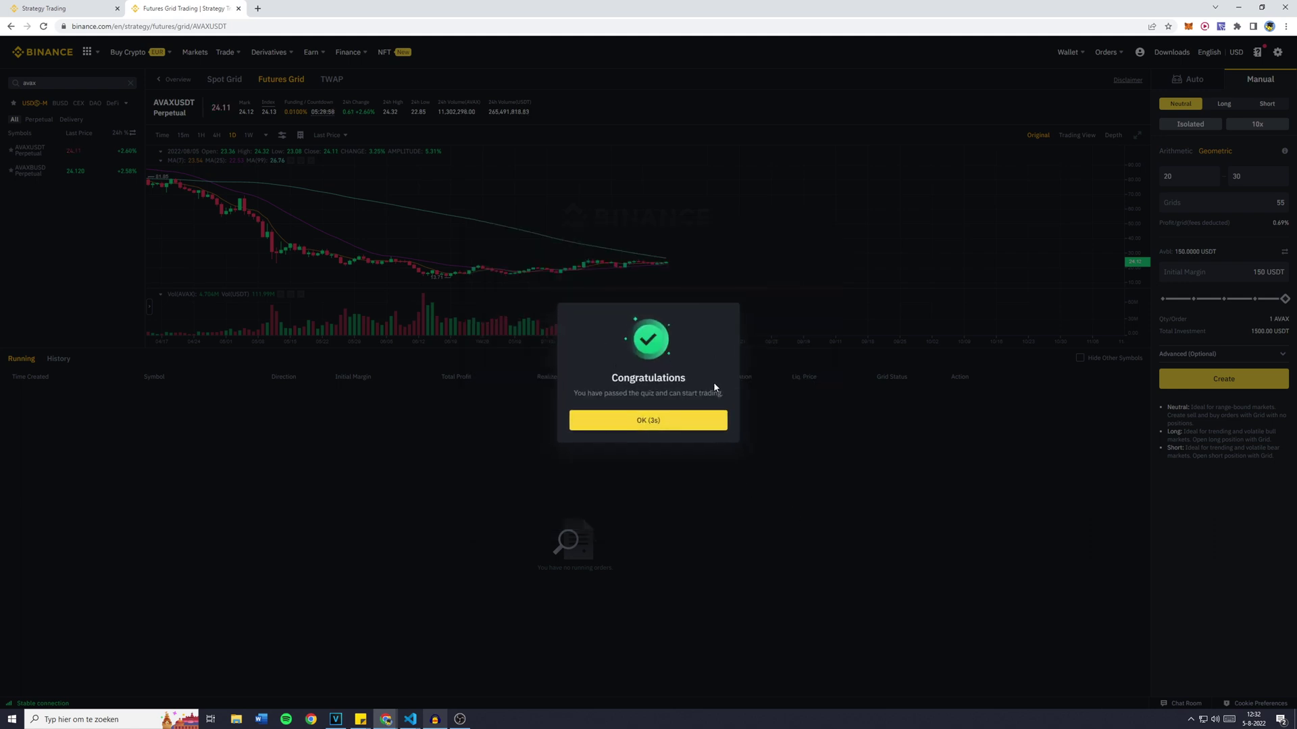
{"action": "left_click", "coordinate": [628, 430]}
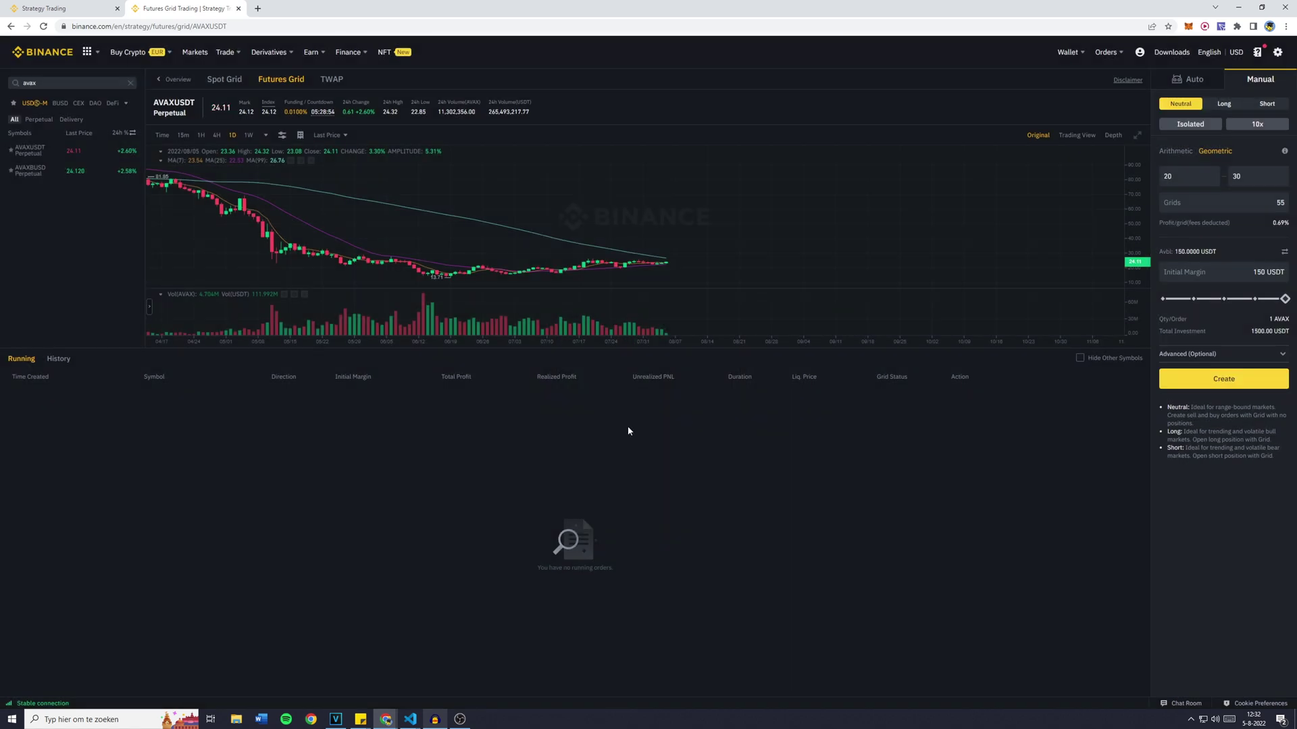
{"action": "left_click", "coordinate": [1228, 379]}
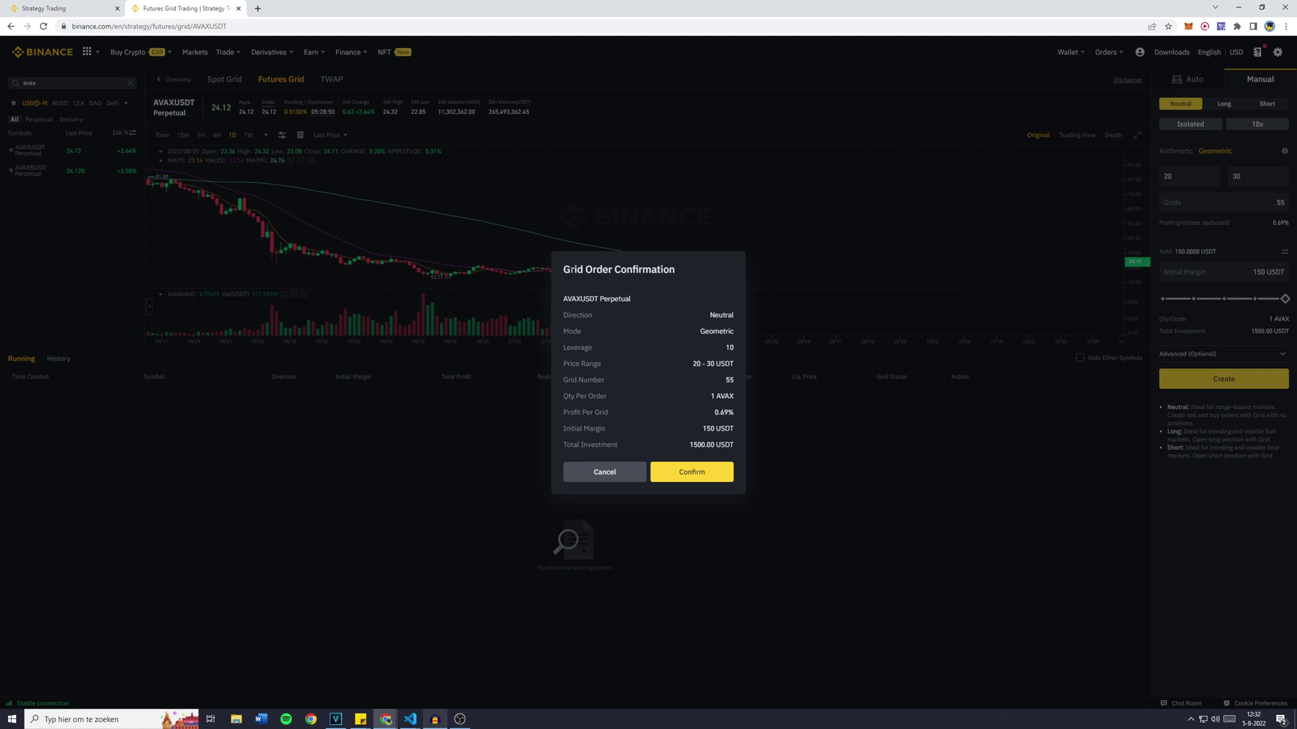
Confirm the neutral geometric 10x AVAXUSDT grid order (20–30 USDT, 55 grids)
{"action": "left_click_drag", "start_coordinate": [571, 270], "coordinate": [689, 270]}
{"action": "left_click", "coordinate": [690, 270]}
{"action": "left_click", "coordinate": [679, 472]}
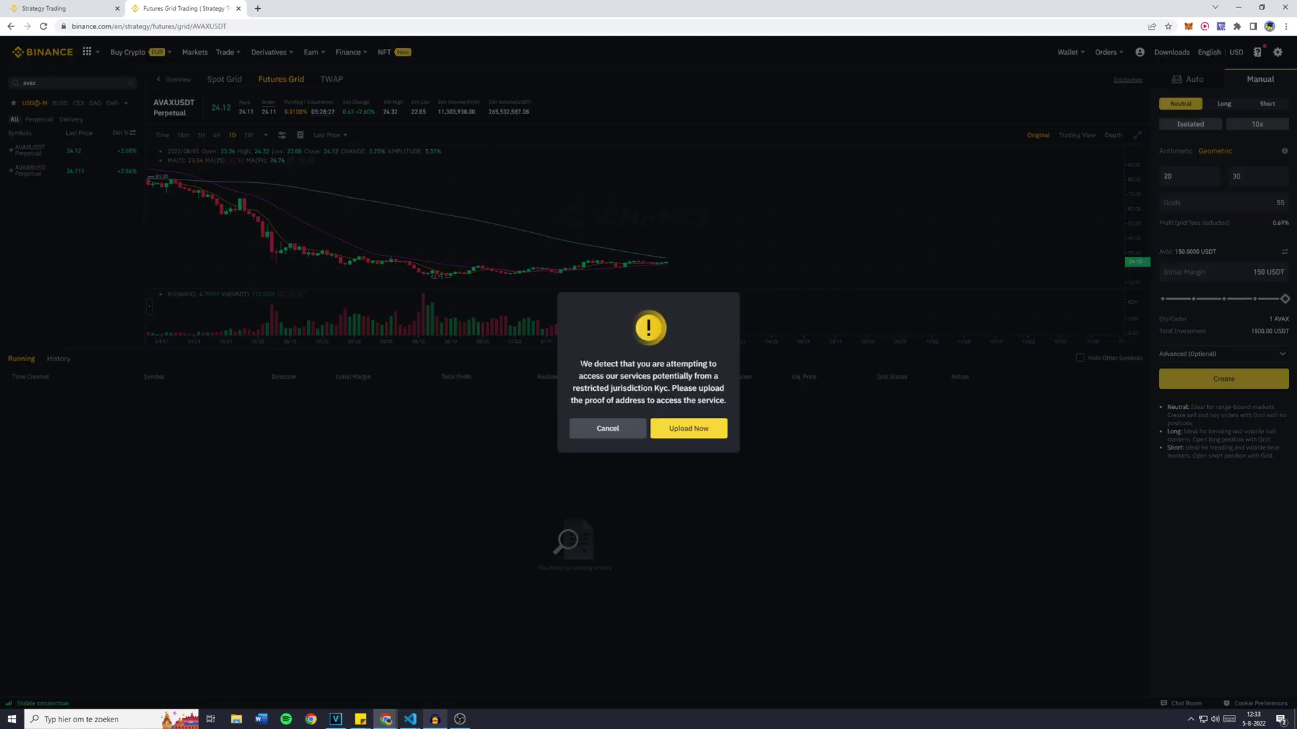
{"action": "mouse_move", "coordinate": [574, 360]}
{"action": "left_mouse_down"}
{"action": "mouse_move", "coordinate": [676, 377]}
{"action": "mouse_move", "coordinate": [728, 403]}
{"action": "mouse_move", "coordinate": [551, 363]}
{"action": "left_mouse_up"}
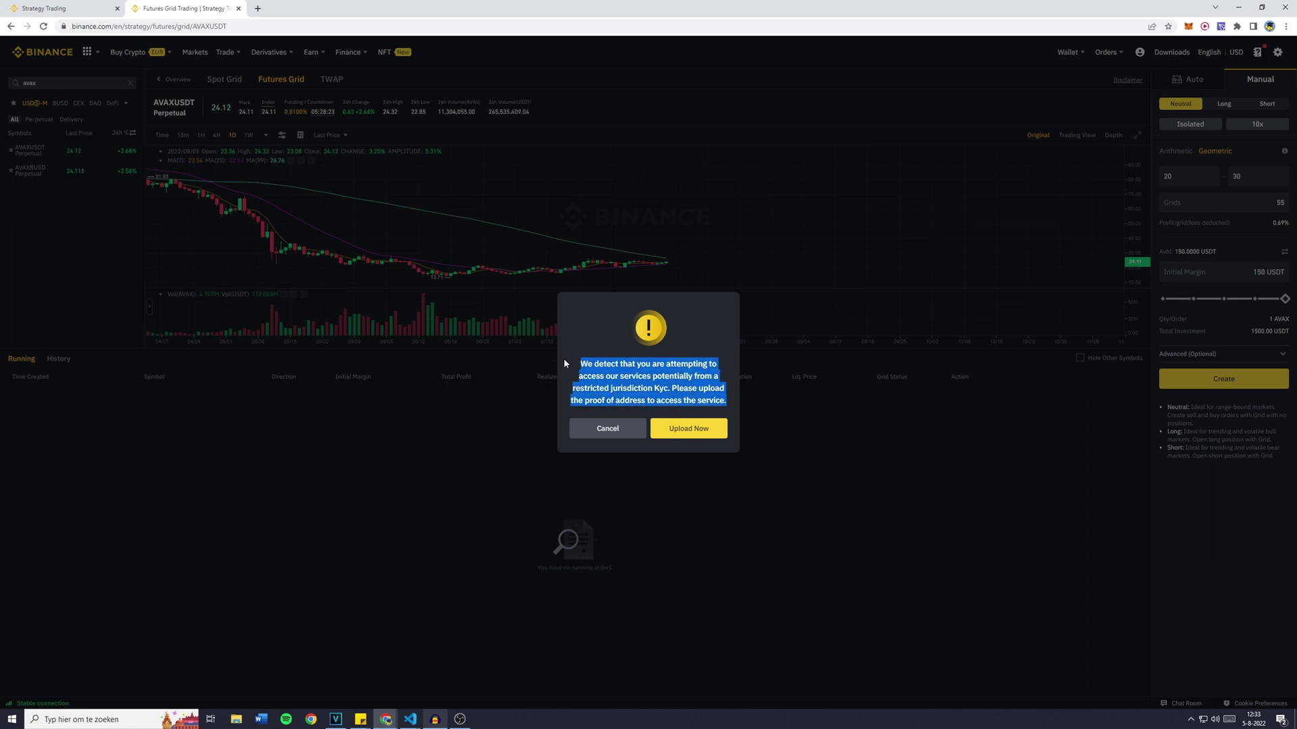
{"action": "left_click", "coordinate": [595, 400]}
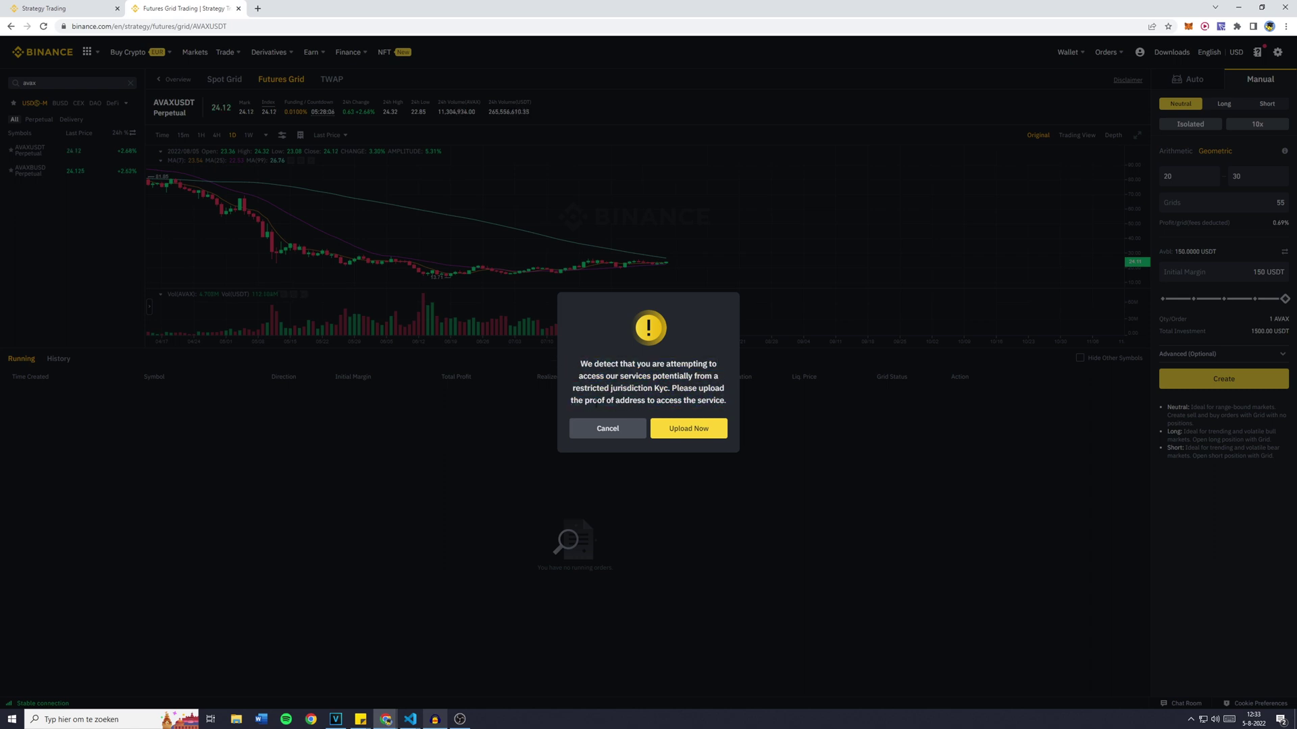